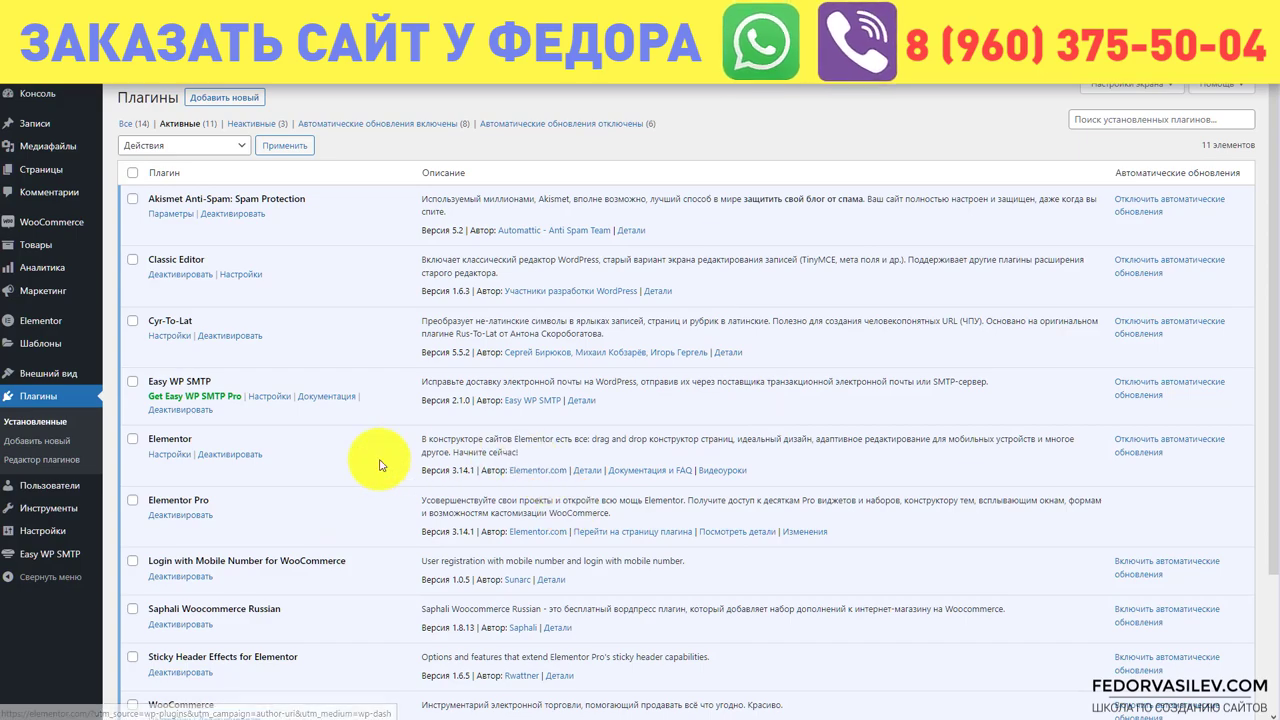
Check the installed versions of the Elementor and Elementor Pro plugins in the plugin list
{"action": "scroll", "coordinate": [371, 340], "scroll_direction": "down", "scroll_amount": 3}
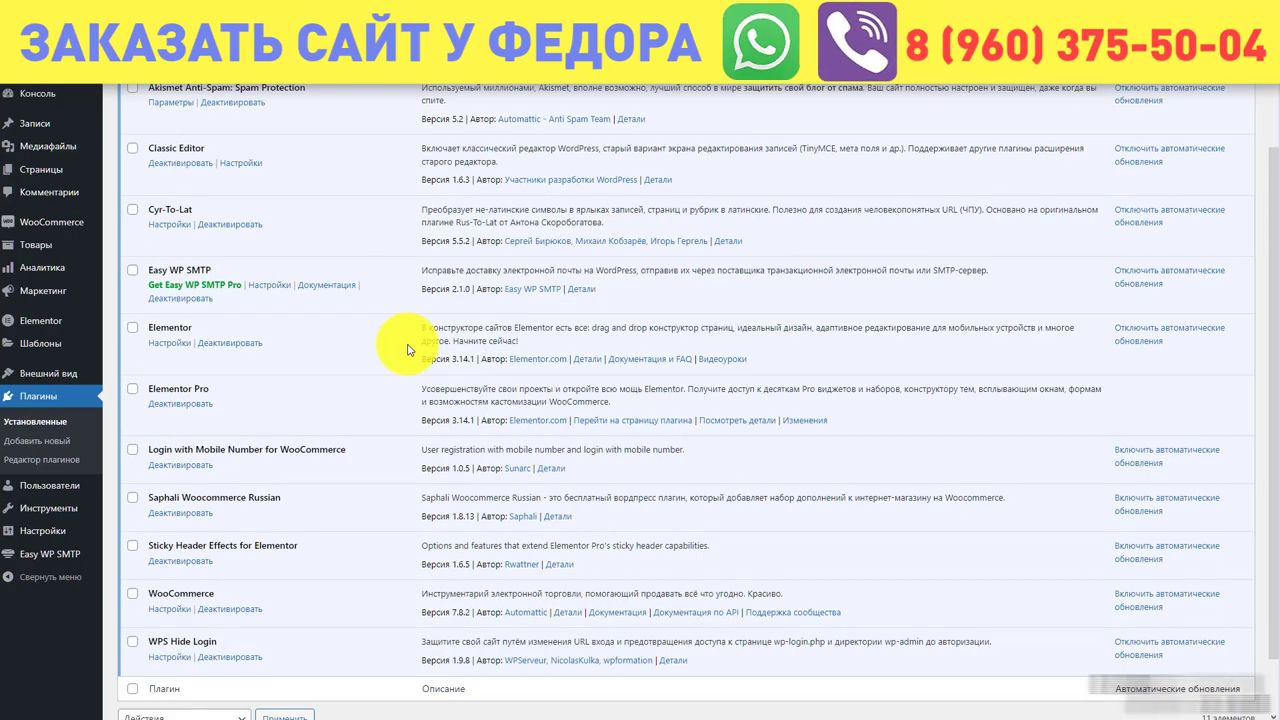
{"action": "left_click_drag", "start_coordinate": [161, 258], "coordinate": [198, 262]}
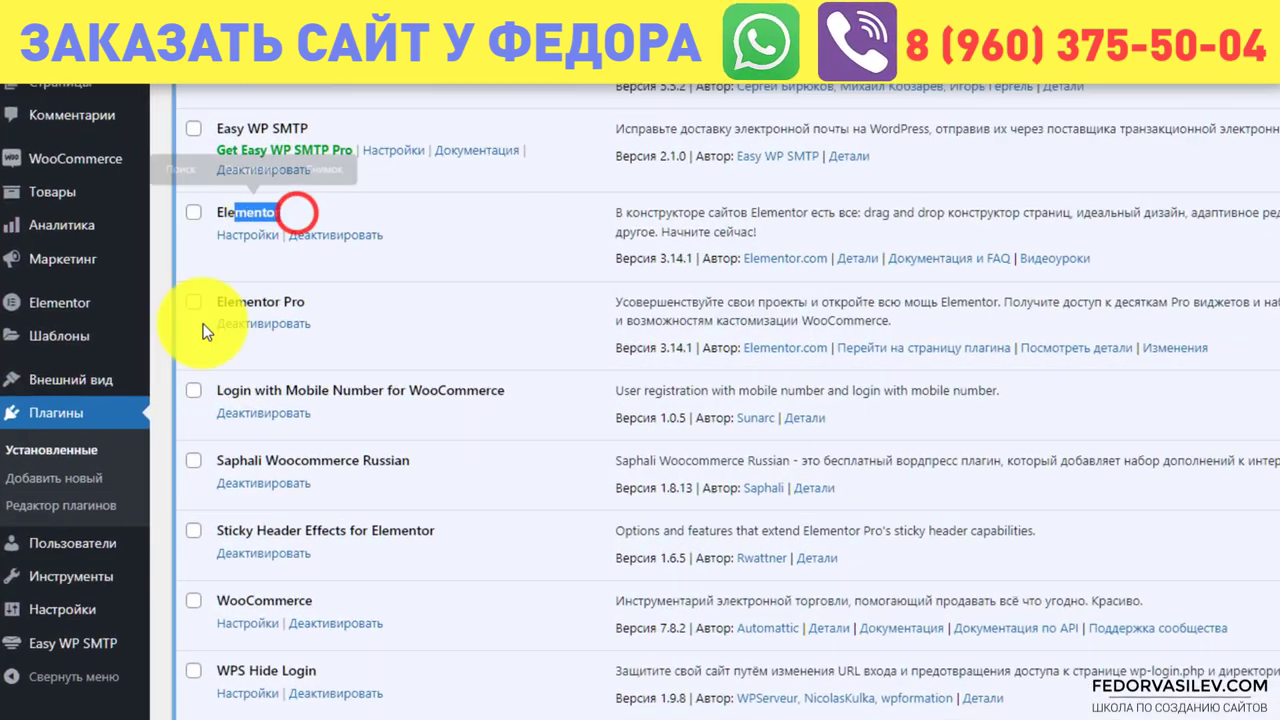
{"action": "left_click_drag", "start_coordinate": [397, 294], "coordinate": [320, 289]}
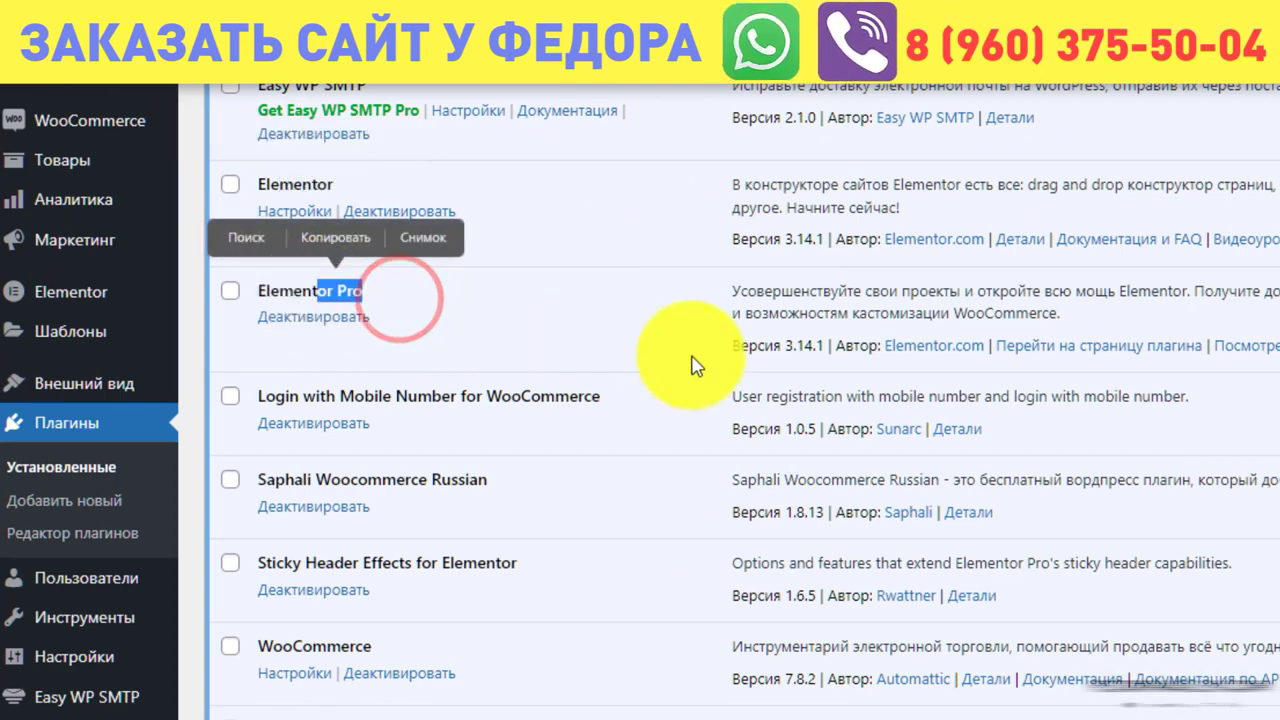
{"action": "left_click_drag", "start_coordinate": [753, 342], "coordinate": [830, 345]}
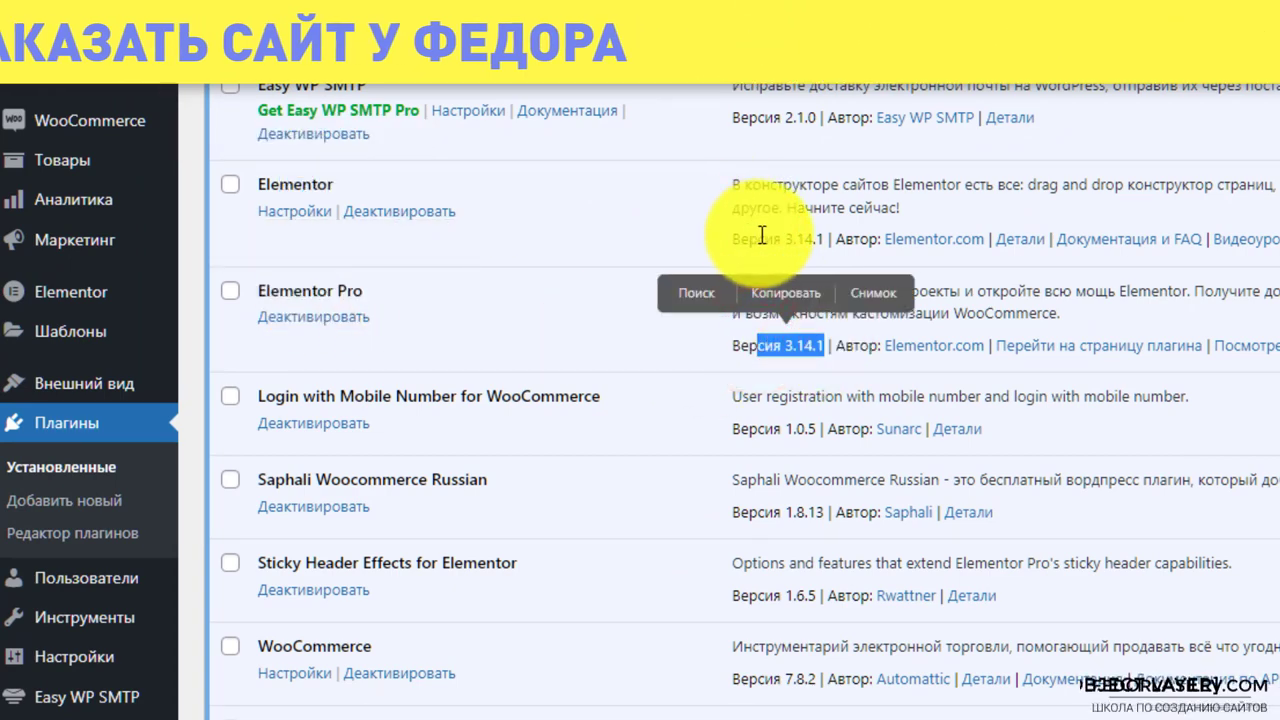
{"action": "left_click_drag", "start_coordinate": [758, 240], "coordinate": [823, 262]}
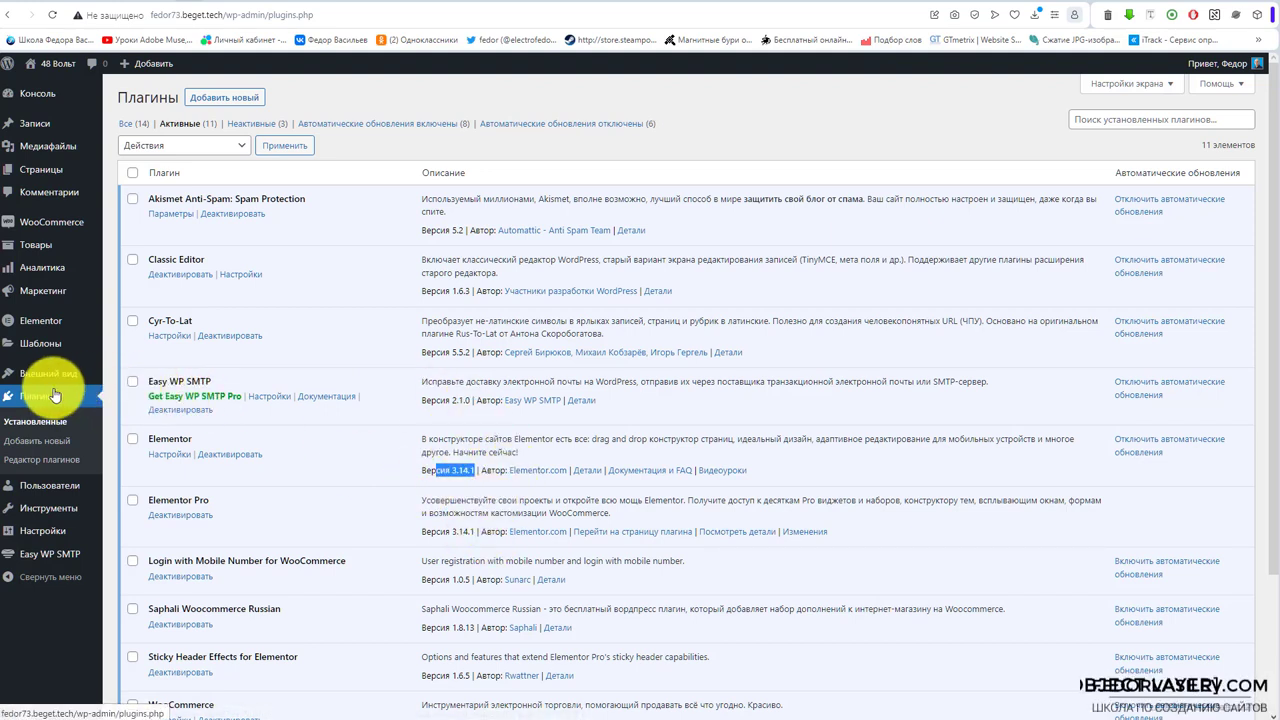
Open the Функционал section of the Elementor settings and go to the current experiments
{"action": "mouse_move", "coordinate": [37, 321]}
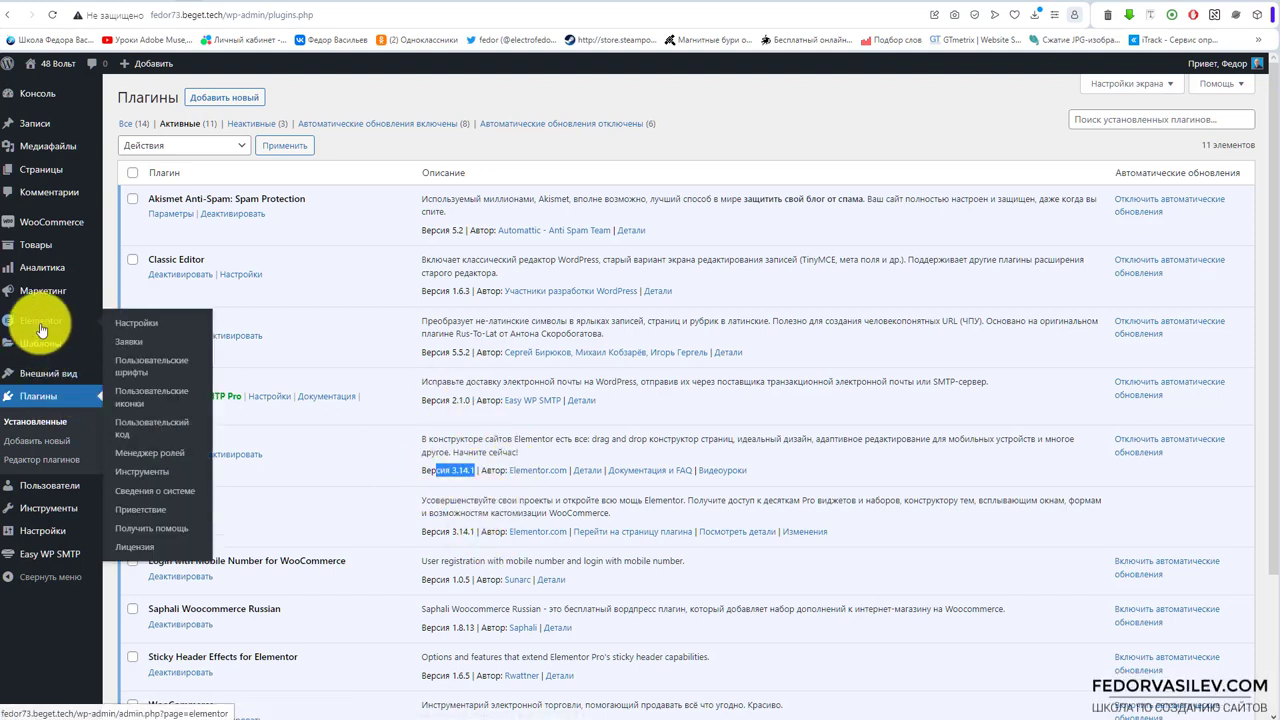
{"action": "left_click", "coordinate": [125, 322]}
{"action": "left_click", "coordinate": [382, 140]}
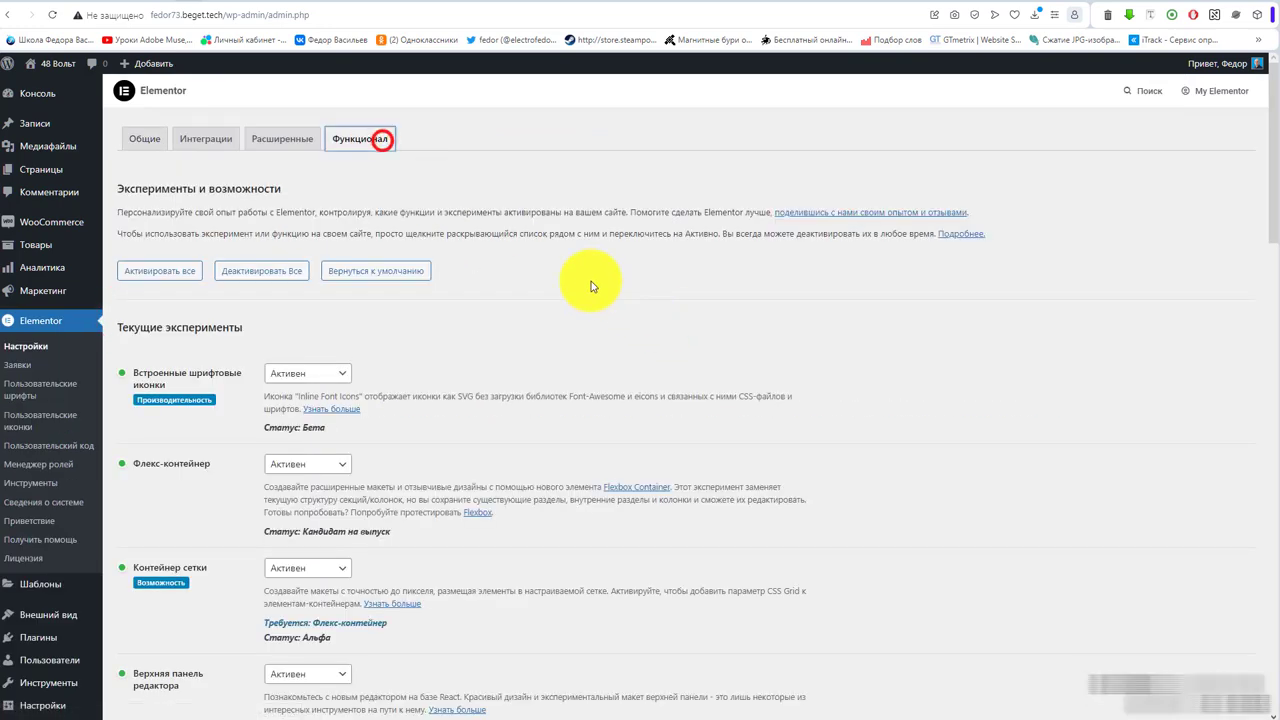
{"action": "scroll", "coordinate": [591, 287], "scroll_direction": "down", "scroll_amount": 1}
{"action": "scroll", "coordinate": [586, 282], "scroll_direction": "down", "scroll_amount": 1}
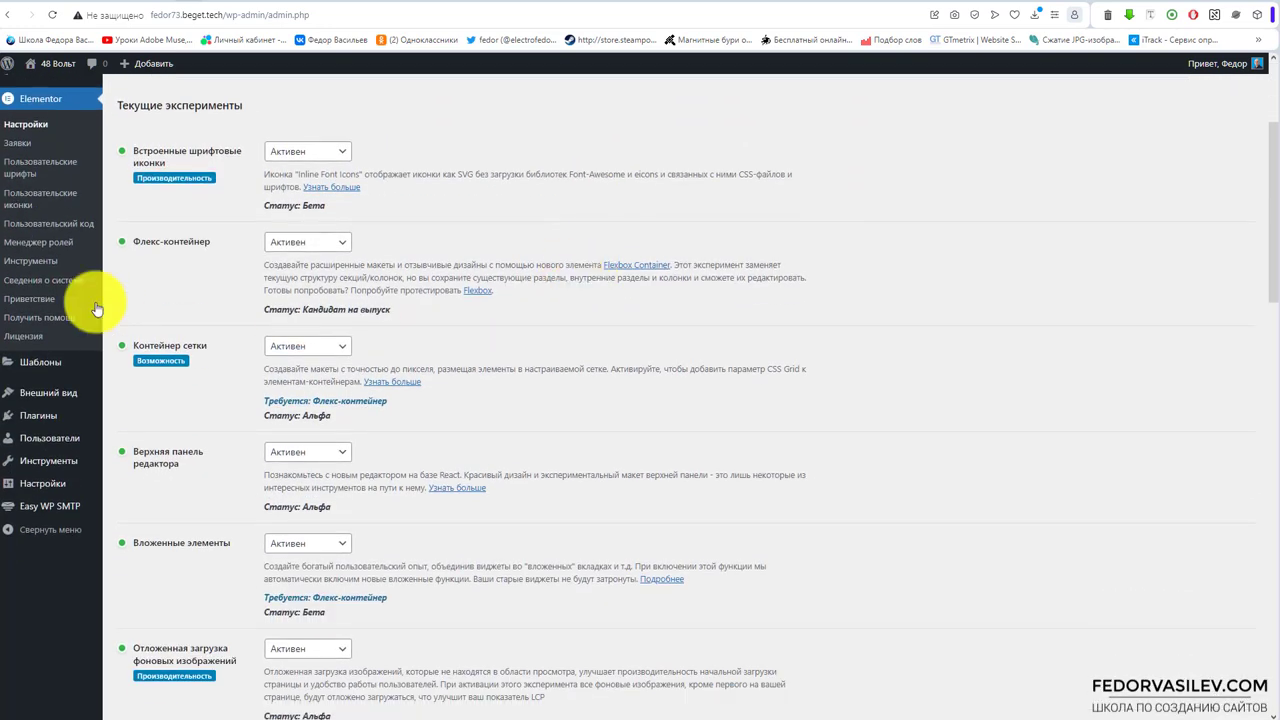
Examine the activation and release status of the current experiments, from Флекс-контейнер and Контейнер сетки to Глобальное руководство по стилю and Меню
{"action": "left_click", "coordinate": [306, 248]}
{"action": "scroll", "coordinate": [568, 240], "scroll_direction": "down", "scroll_amount": 2}
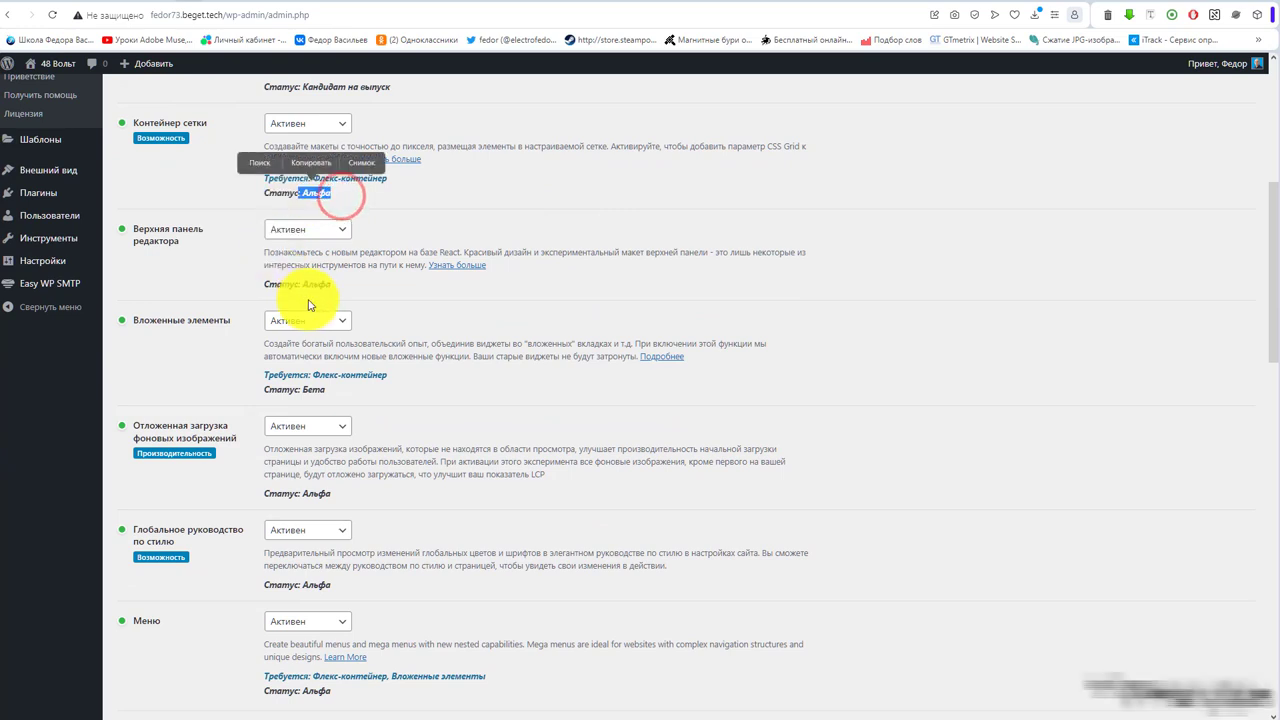
{"action": "left_click_drag", "start_coordinate": [340, 284], "coordinate": [294, 285]}
{"action": "left_click_drag", "start_coordinate": [340, 390], "coordinate": [298, 389]}
{"action": "left_click", "coordinate": [429, 307]}
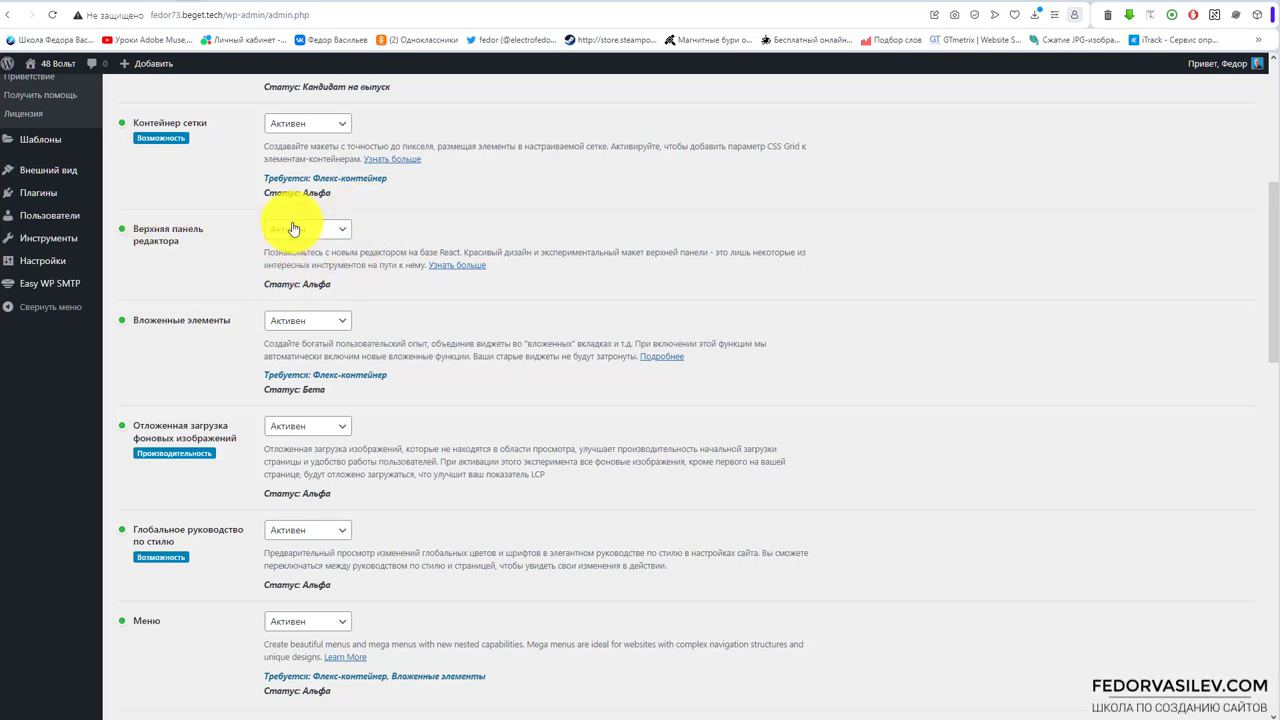
{"action": "scroll", "coordinate": [241, 251], "scroll_direction": "down", "scroll_amount": 1}
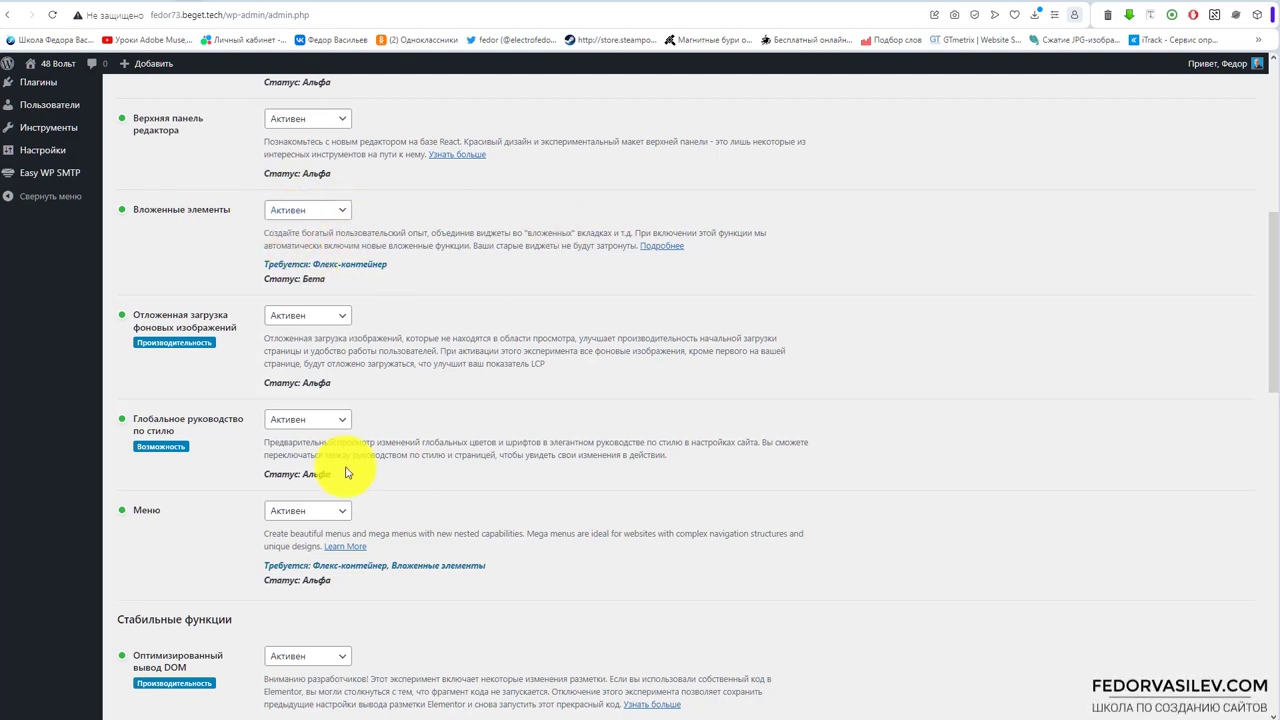
{"action": "left_click_drag", "start_coordinate": [154, 425], "coordinate": [154, 424]}
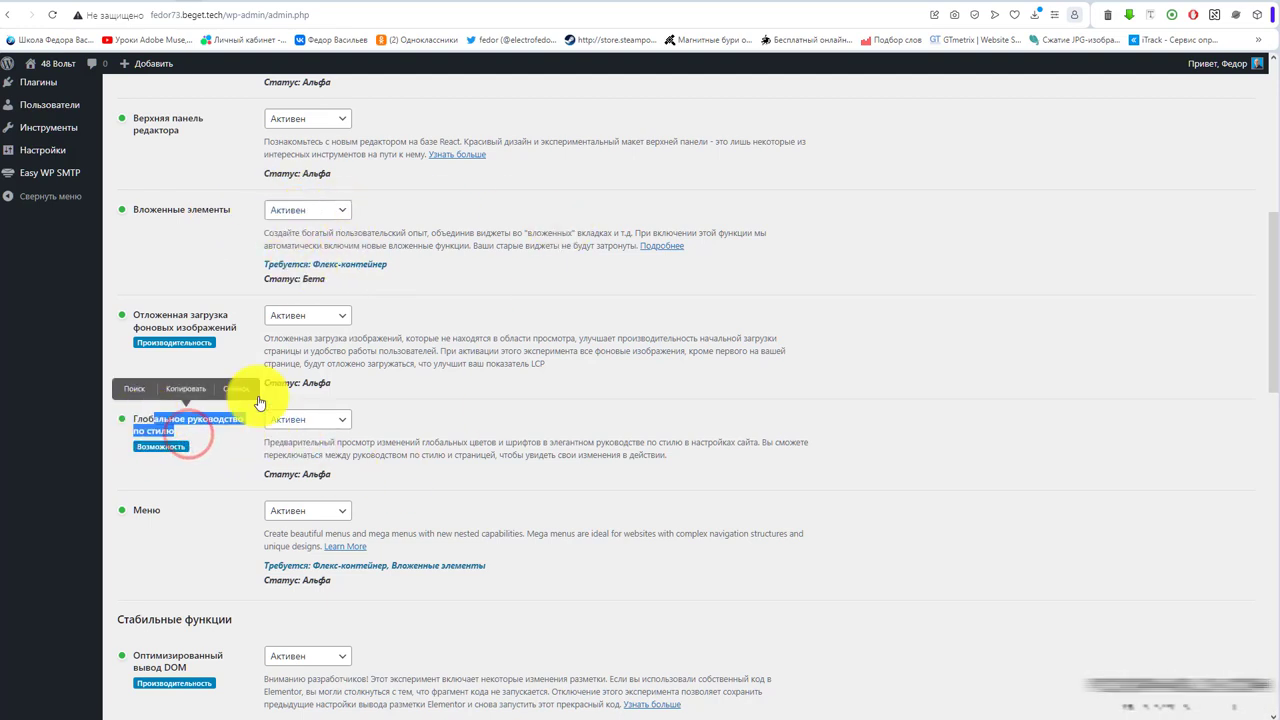
{"action": "left_click", "coordinate": [537, 412]}
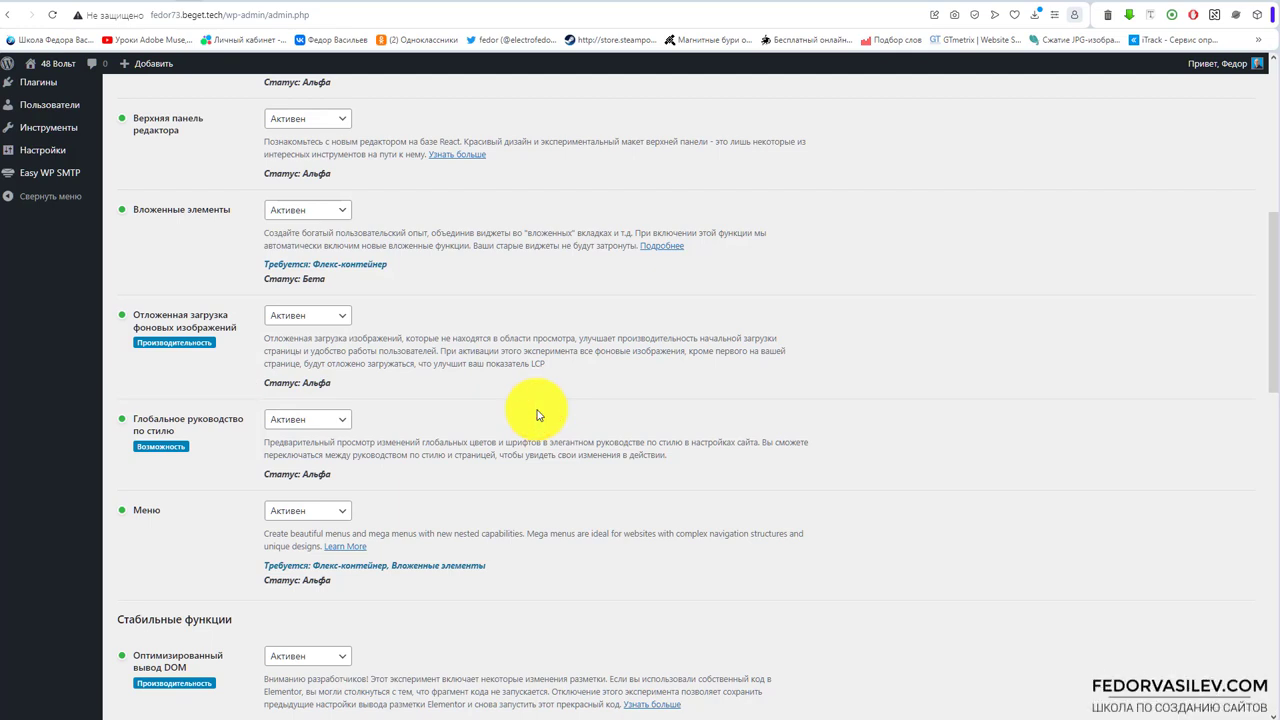
Save the Elementor experiment and feature settings
{"action": "scroll", "coordinate": [855, 608], "scroll_direction": "down", "scroll_amount": 15}
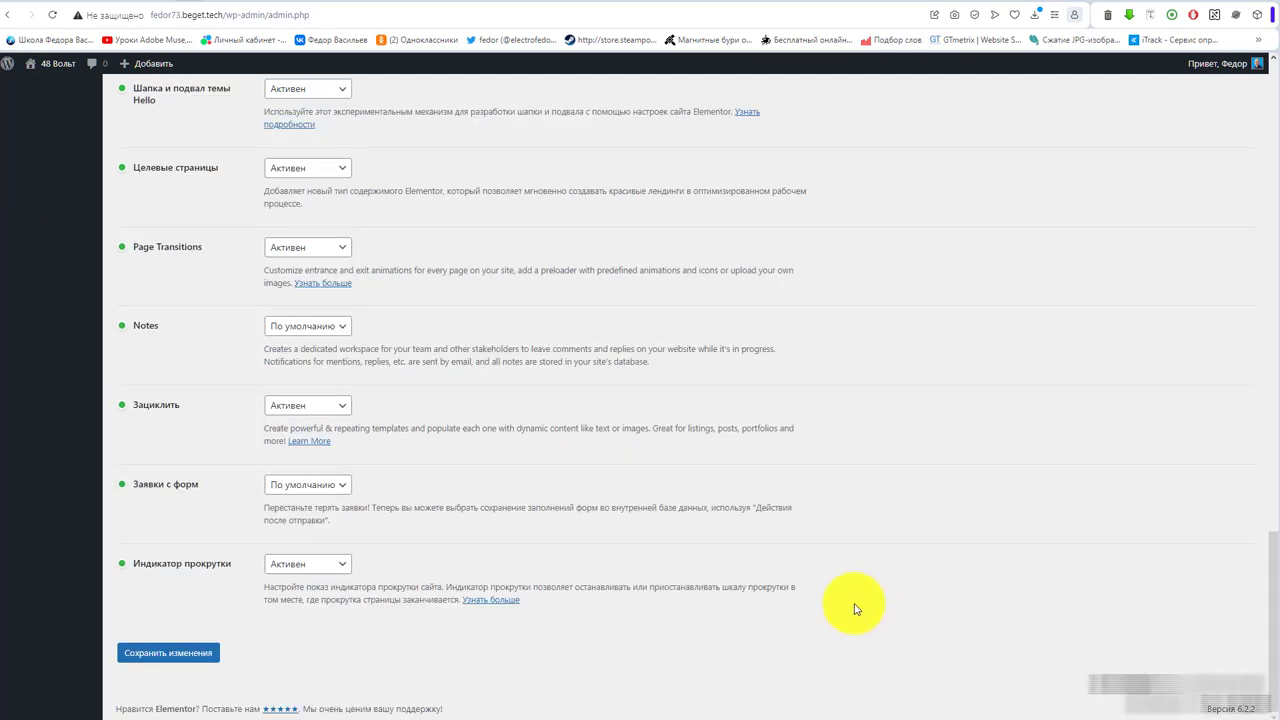
{"action": "left_click", "coordinate": [148, 654]}
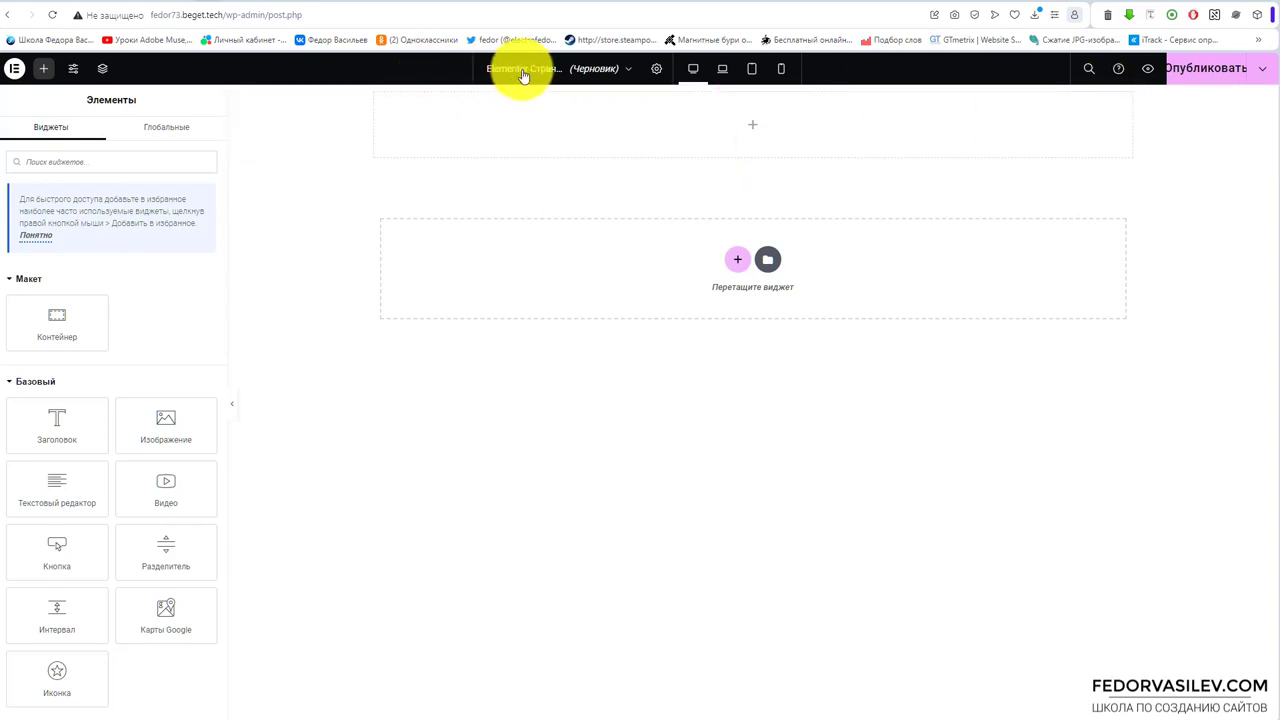
Create a new page from the Elementor editor's list of recent documents
{"action": "left_click", "coordinate": [628, 72]}
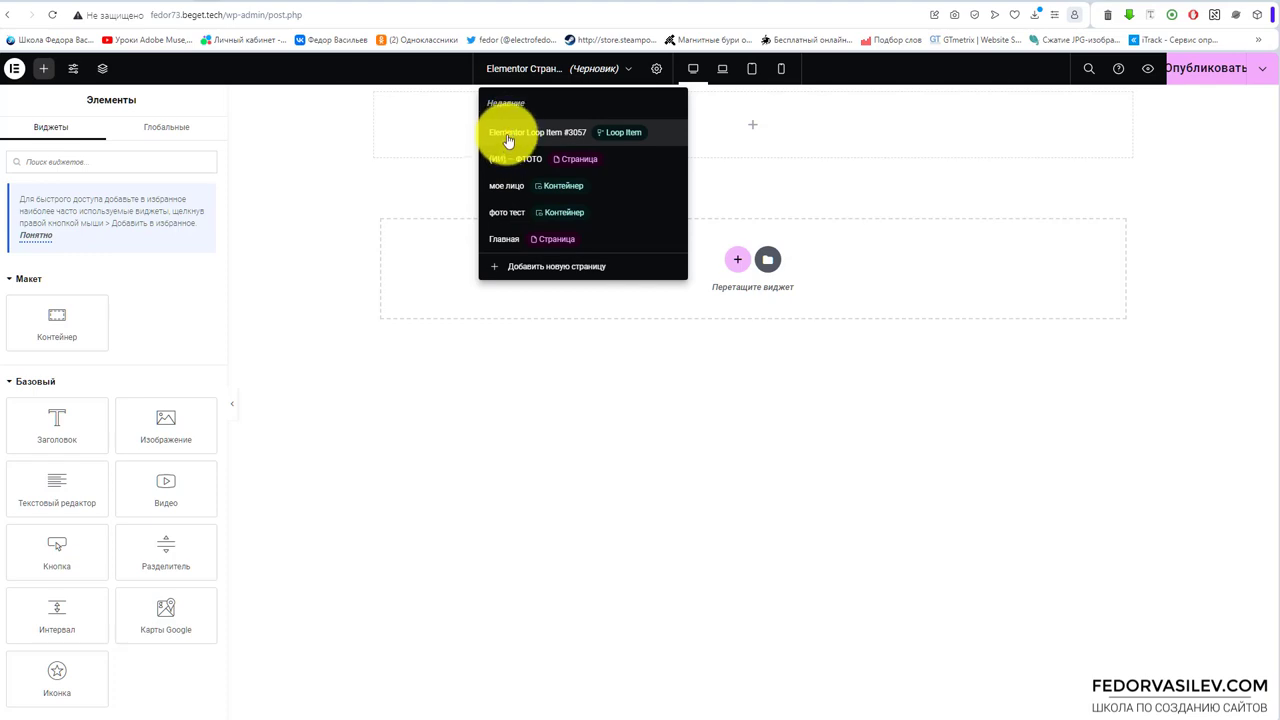
{"action": "left_click", "coordinate": [541, 268]}
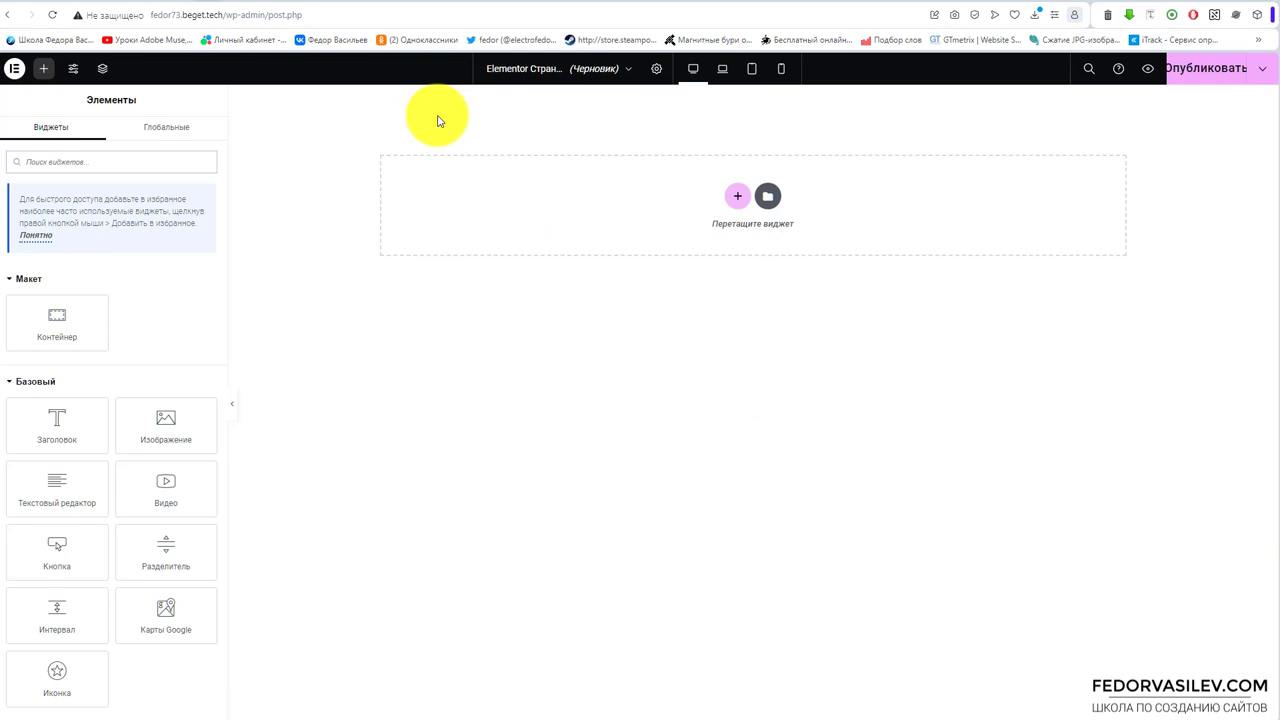
Exit the Elementor editor to WordPress and open the list of all pages
{"action": "left_click", "coordinate": [13, 70]}
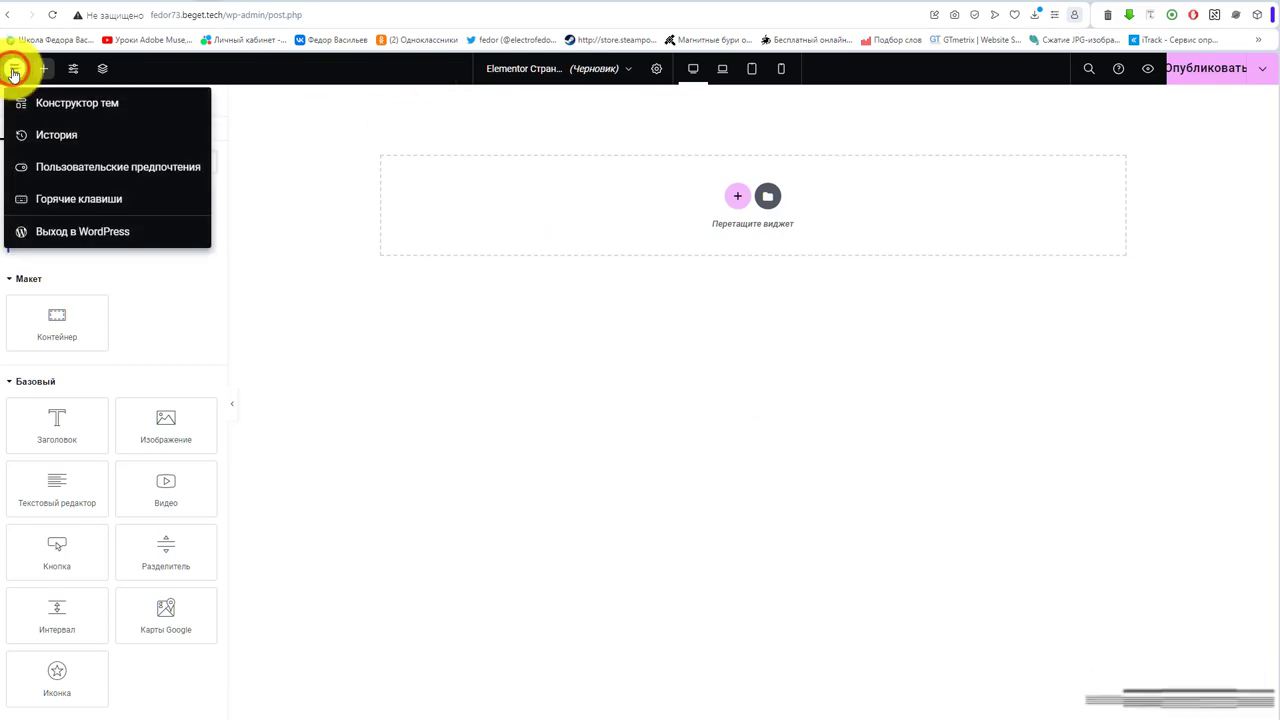
{"action": "left_click", "coordinate": [80, 238]}
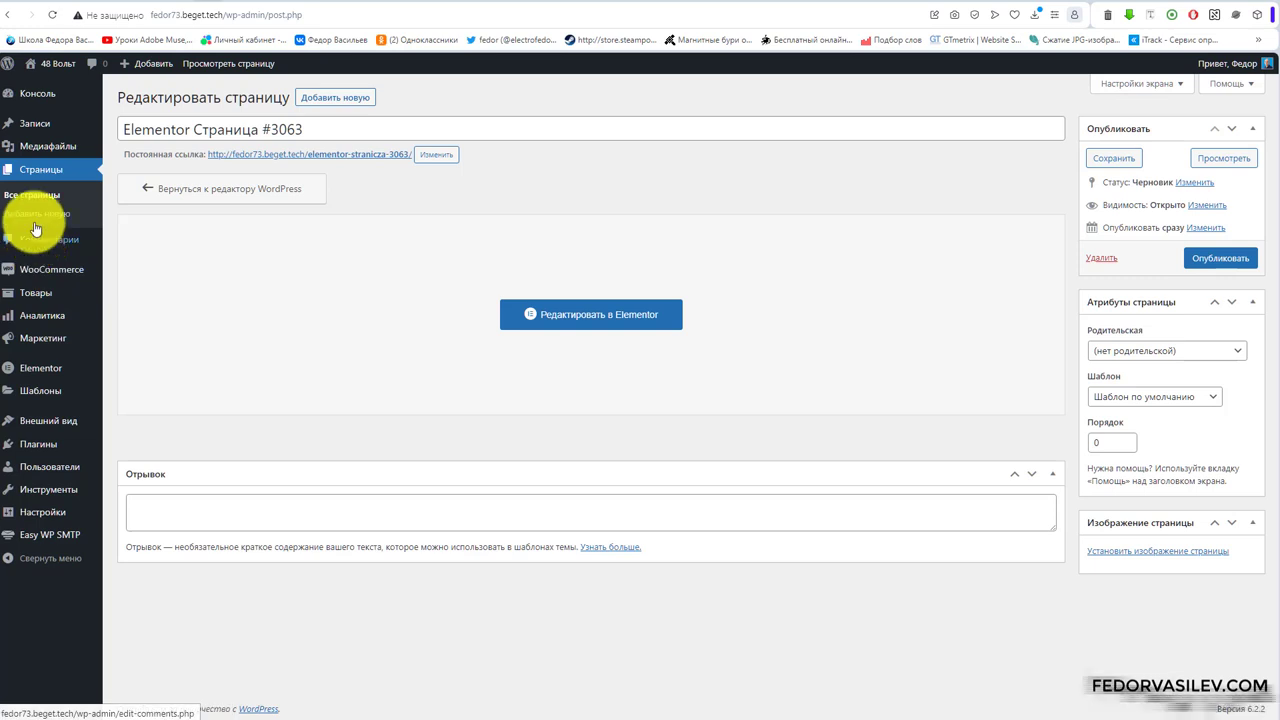
{"action": "left_click", "coordinate": [40, 170]}
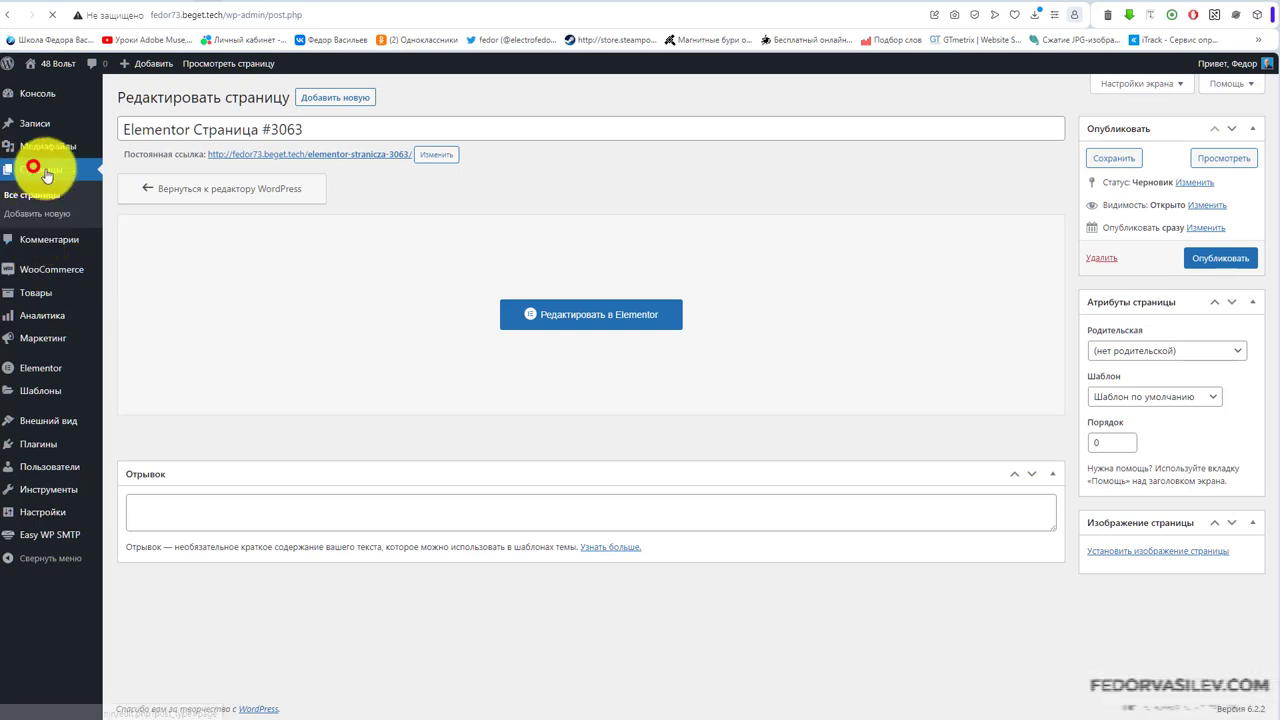
Open the draft page Elementor Страница #3055 for editing in Elementor
{"action": "left_click_drag", "start_coordinate": [380, 275], "coordinate": [296, 277]}
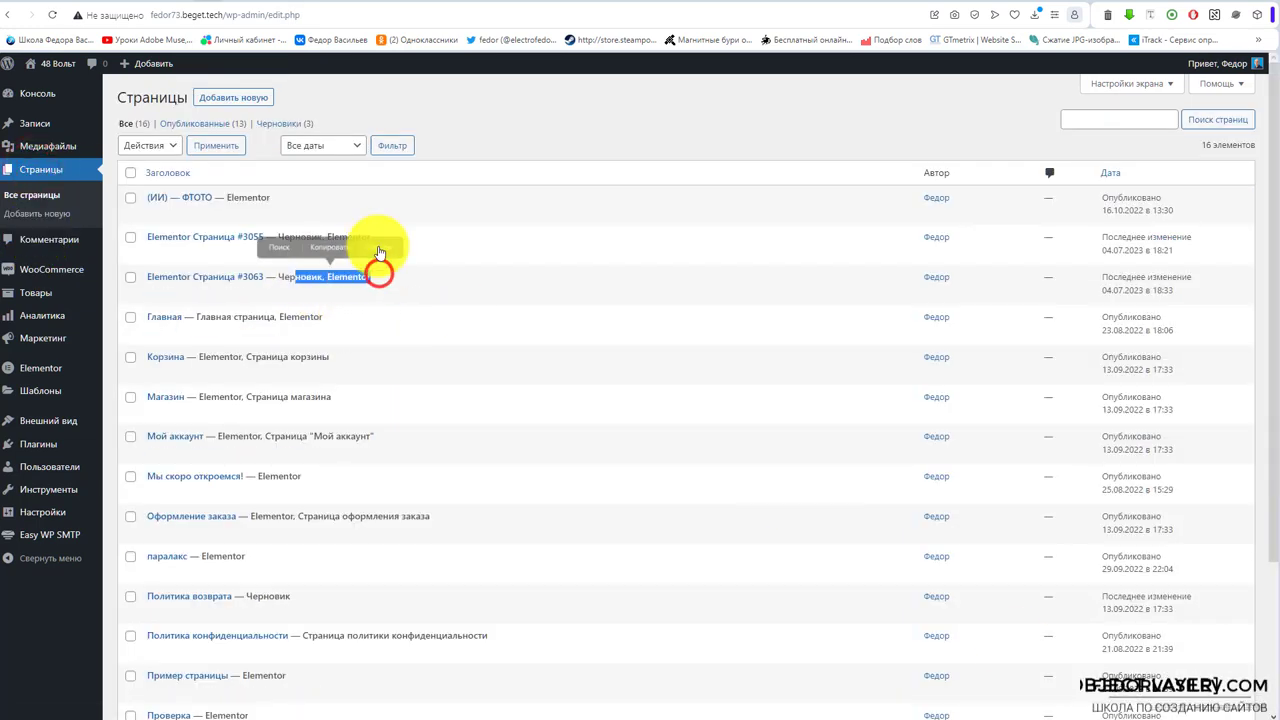
{"action": "left_click", "coordinate": [435, 222]}
{"action": "left_click_drag", "start_coordinate": [378, 235], "coordinate": [290, 236]}
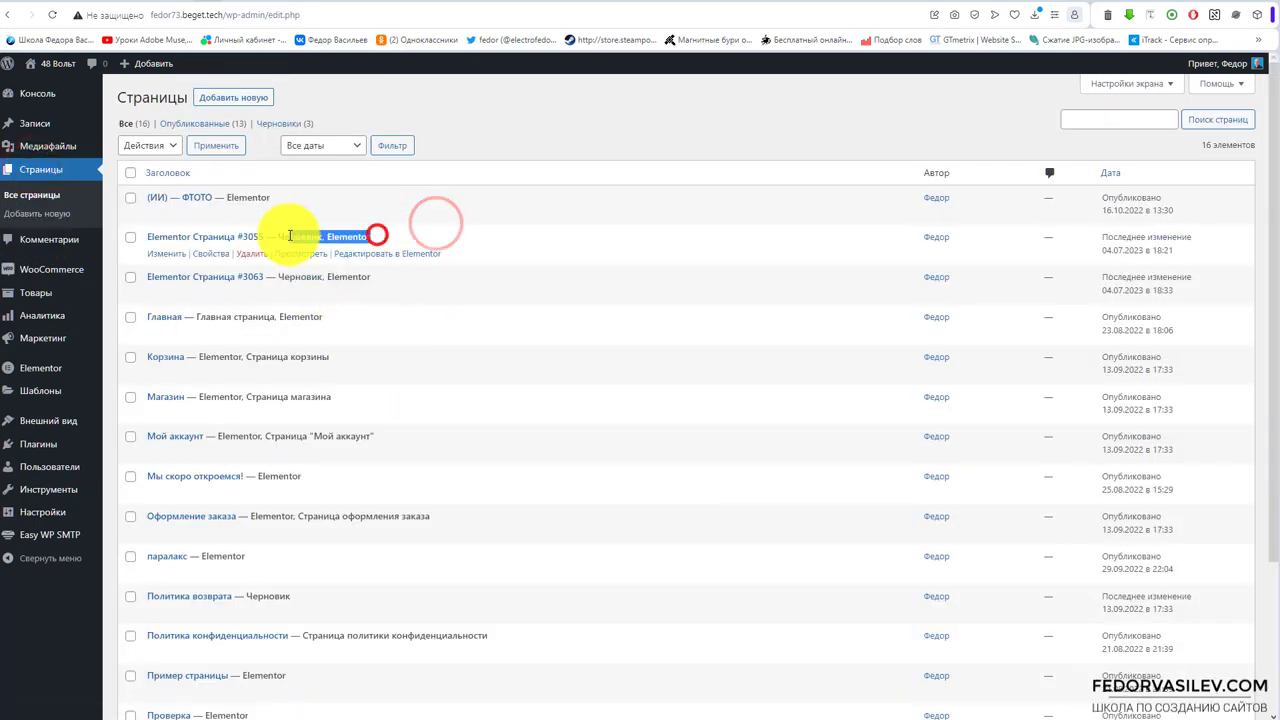
{"action": "left_click", "coordinate": [512, 221]}
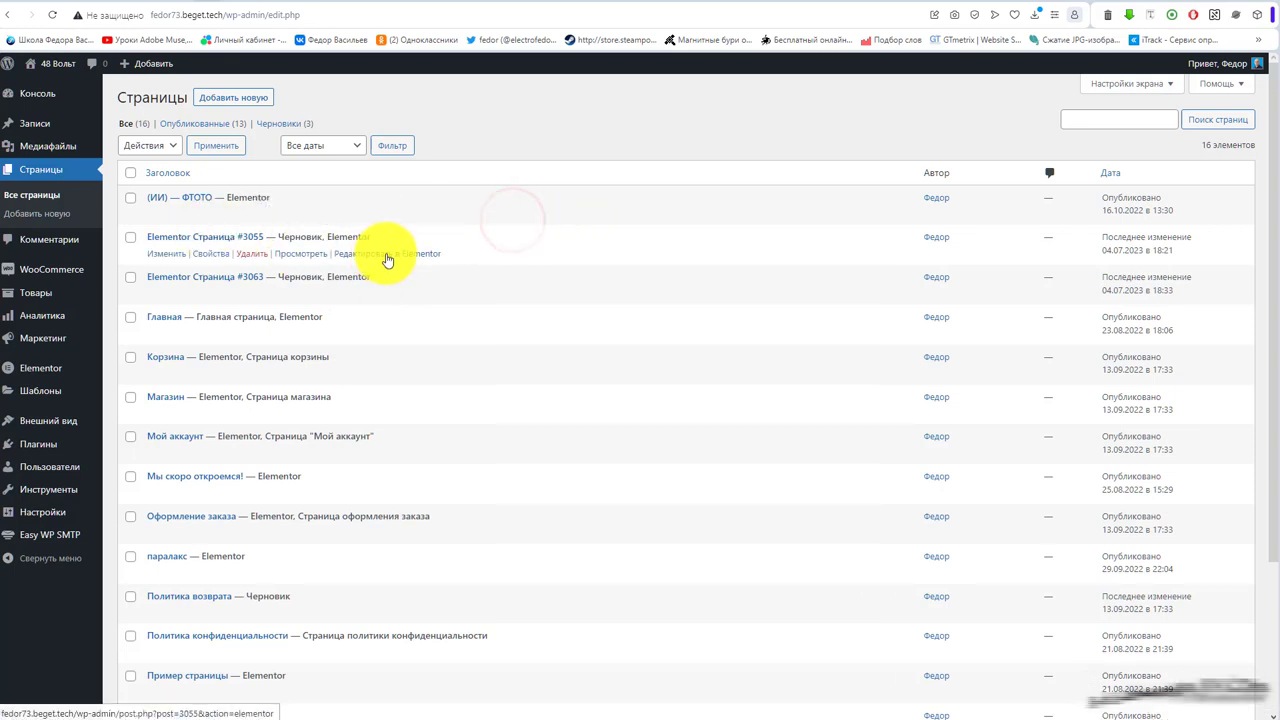
{"action": "left_click", "coordinate": [385, 254]}
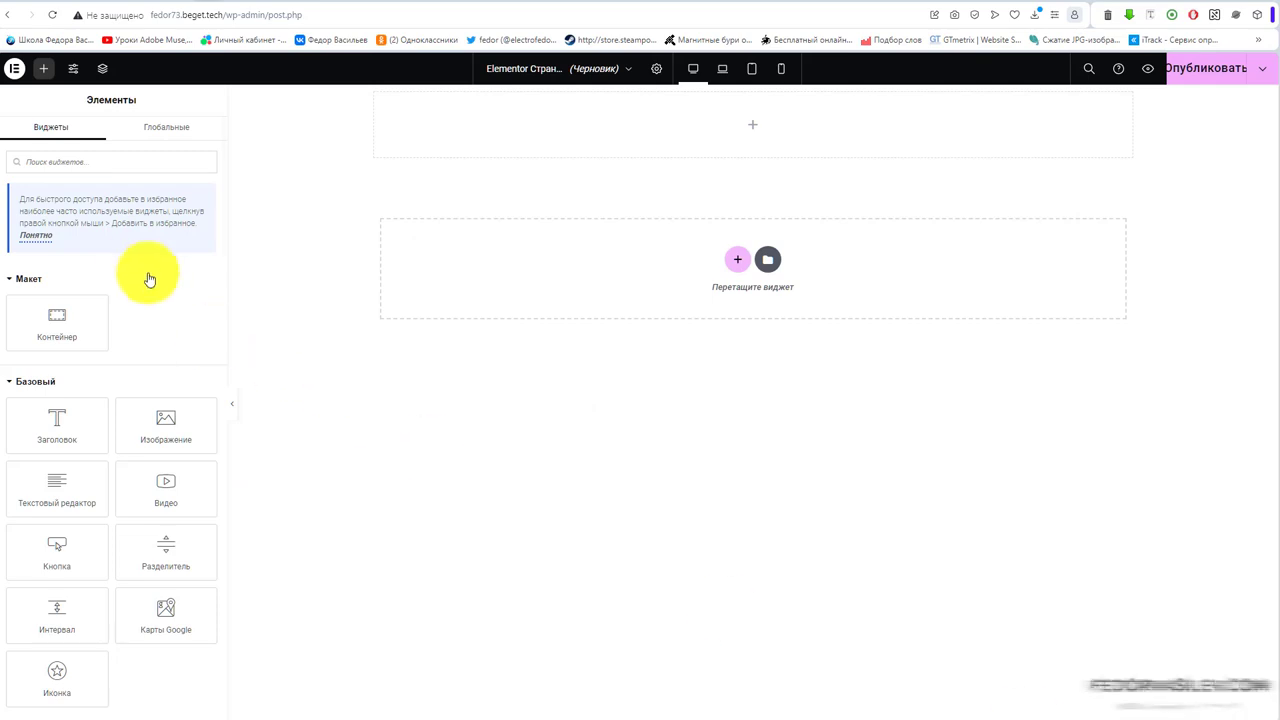
Search the widgets for "кару" and place the nested Карусель widget with editable slides in the empty container
{"action": "type", "text": "кару"}
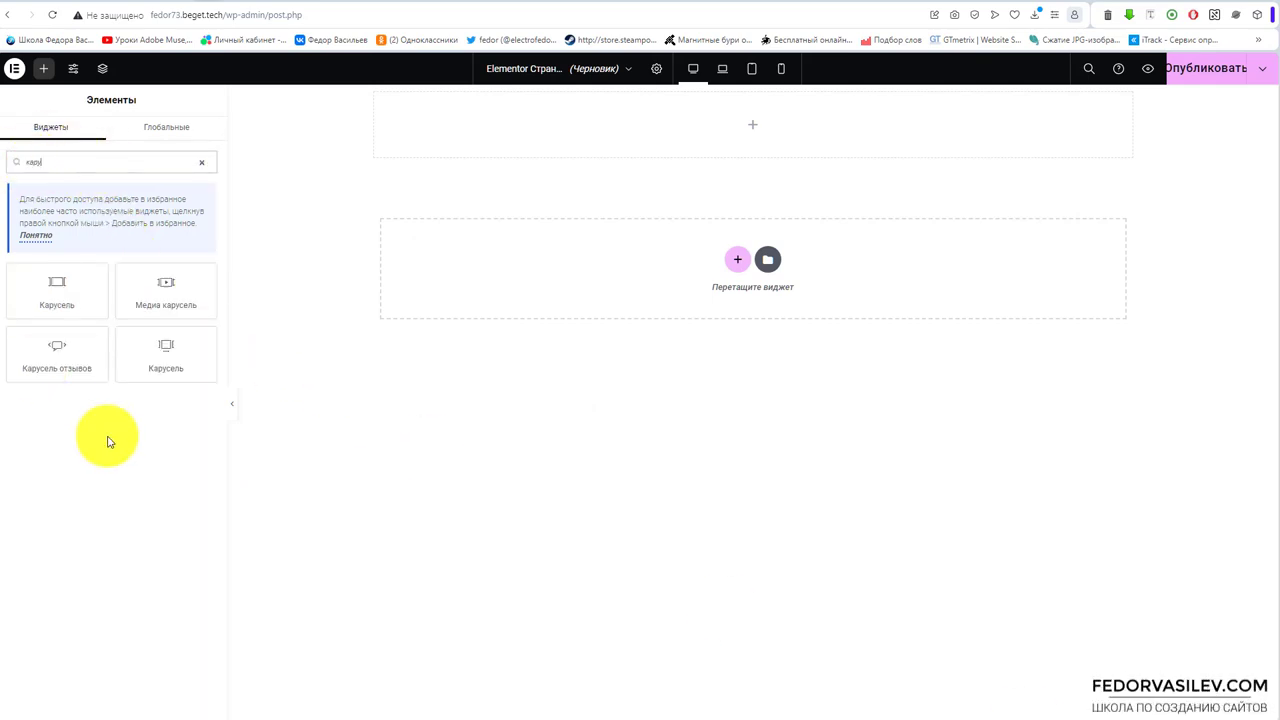
{"action": "left_click_drag", "start_coordinate": [157, 366], "coordinate": [778, 145]}
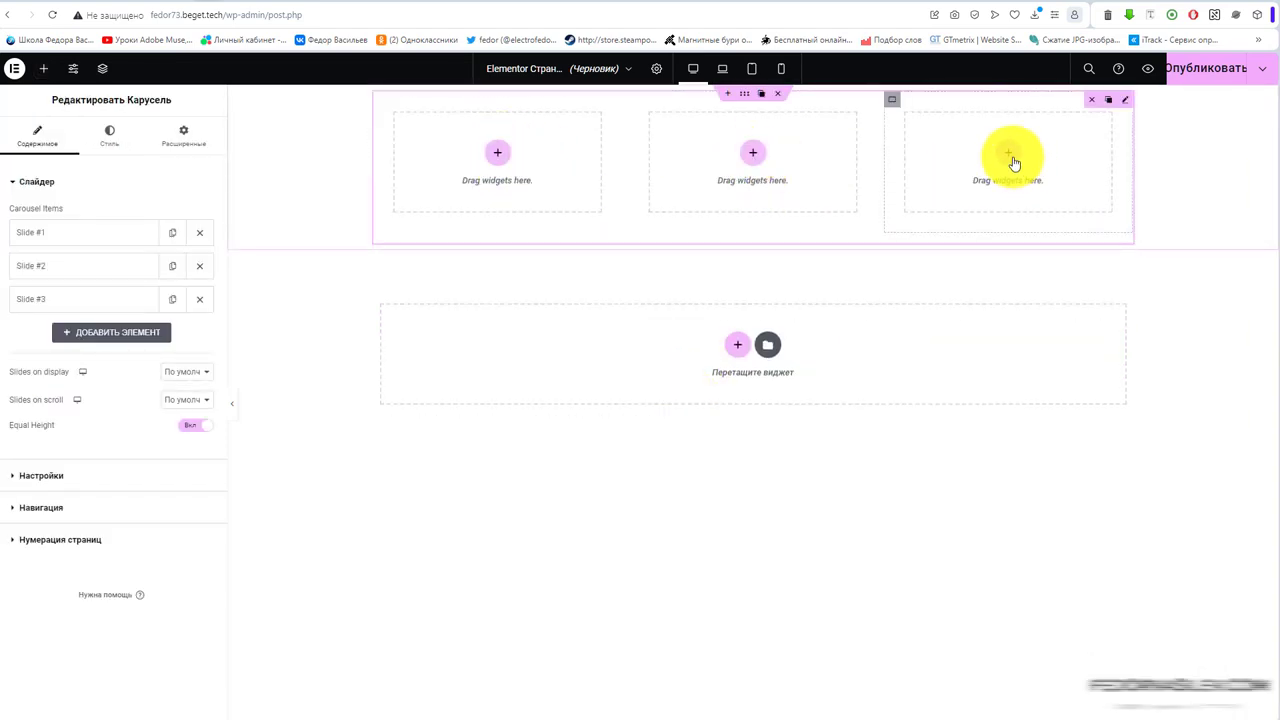
Place an Изображение widget in the carousel's first slide
{"action": "left_click", "coordinate": [497, 152]}
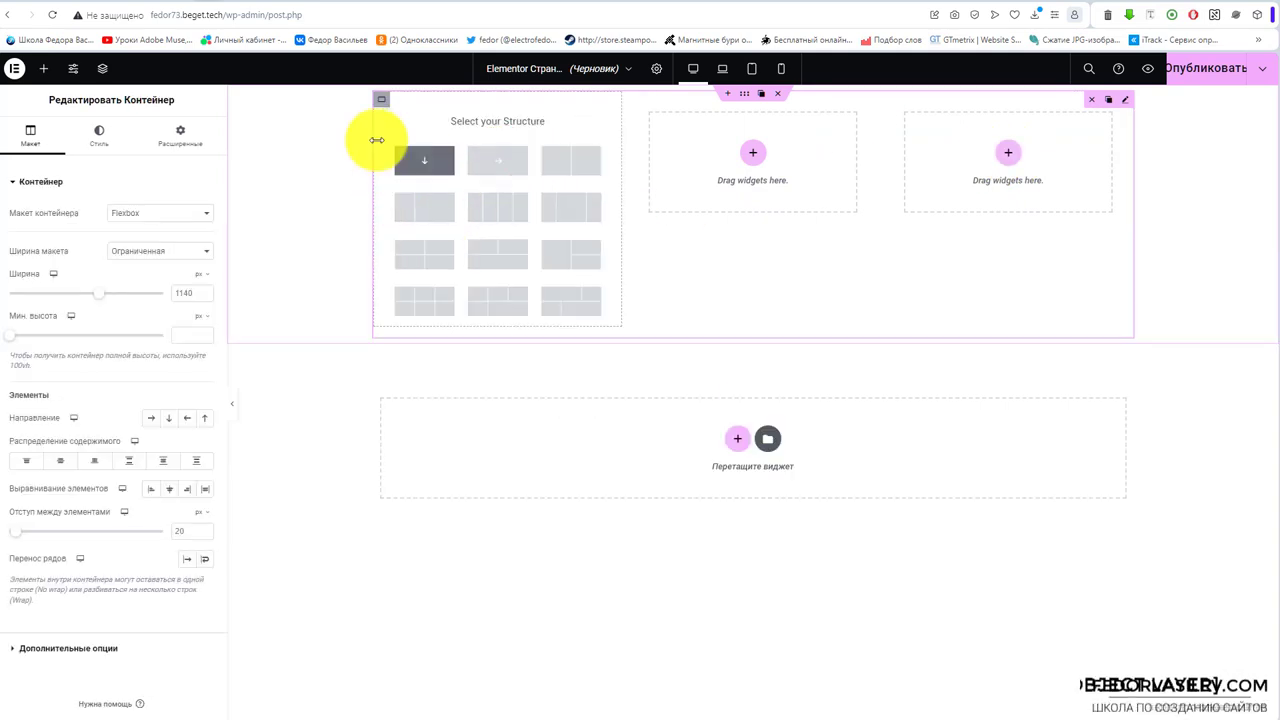
{"action": "left_click", "coordinate": [382, 103]}
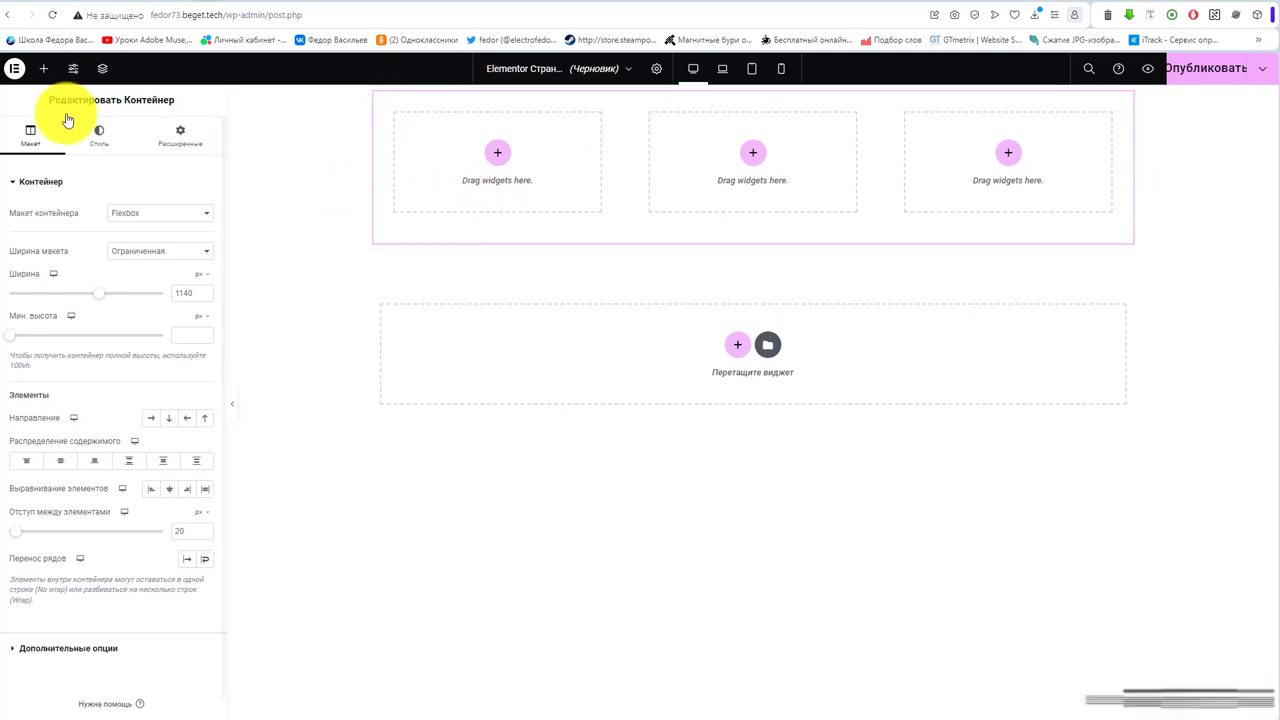
{"action": "left_click", "coordinate": [43, 72]}
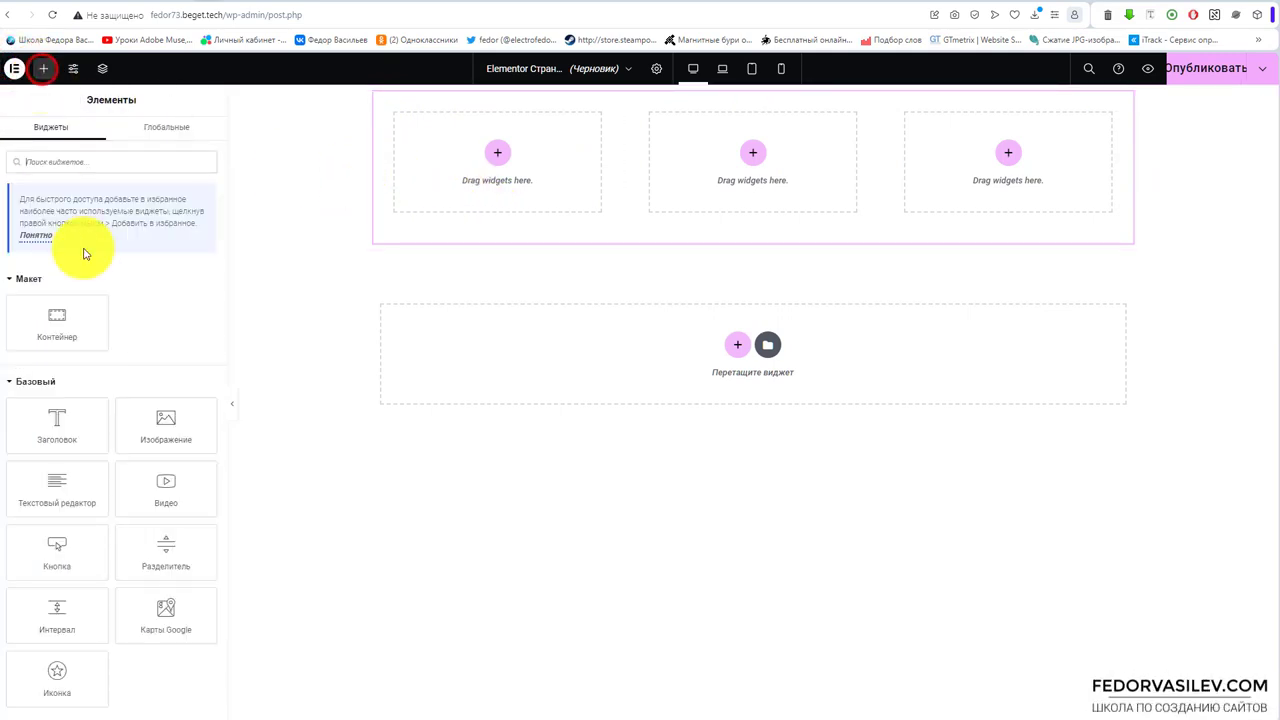
{"action": "left_click_drag", "start_coordinate": [177, 423], "coordinate": [492, 162]}
Add a Заголовок widget below the image in the first slide and a Кнопка widget below the heading
{"action": "left_click", "coordinate": [43, 72]}
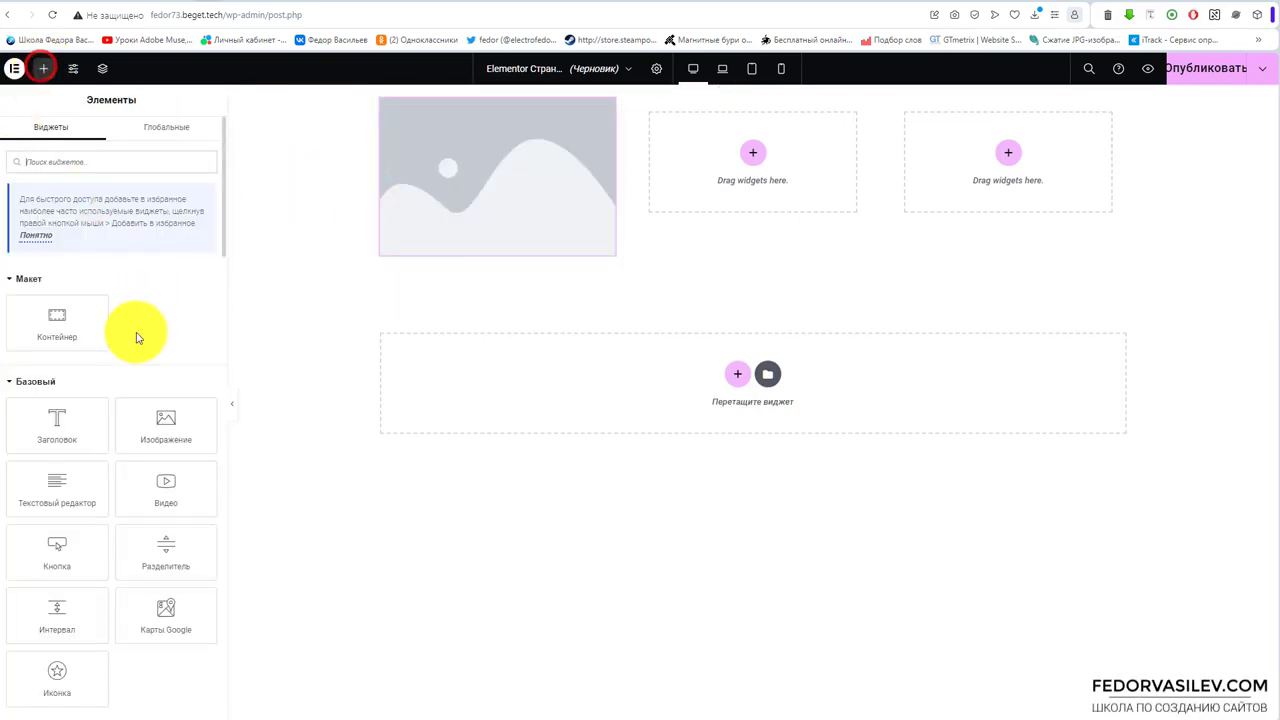
{"action": "left_click_drag", "start_coordinate": [57, 420], "coordinate": [489, 217]}
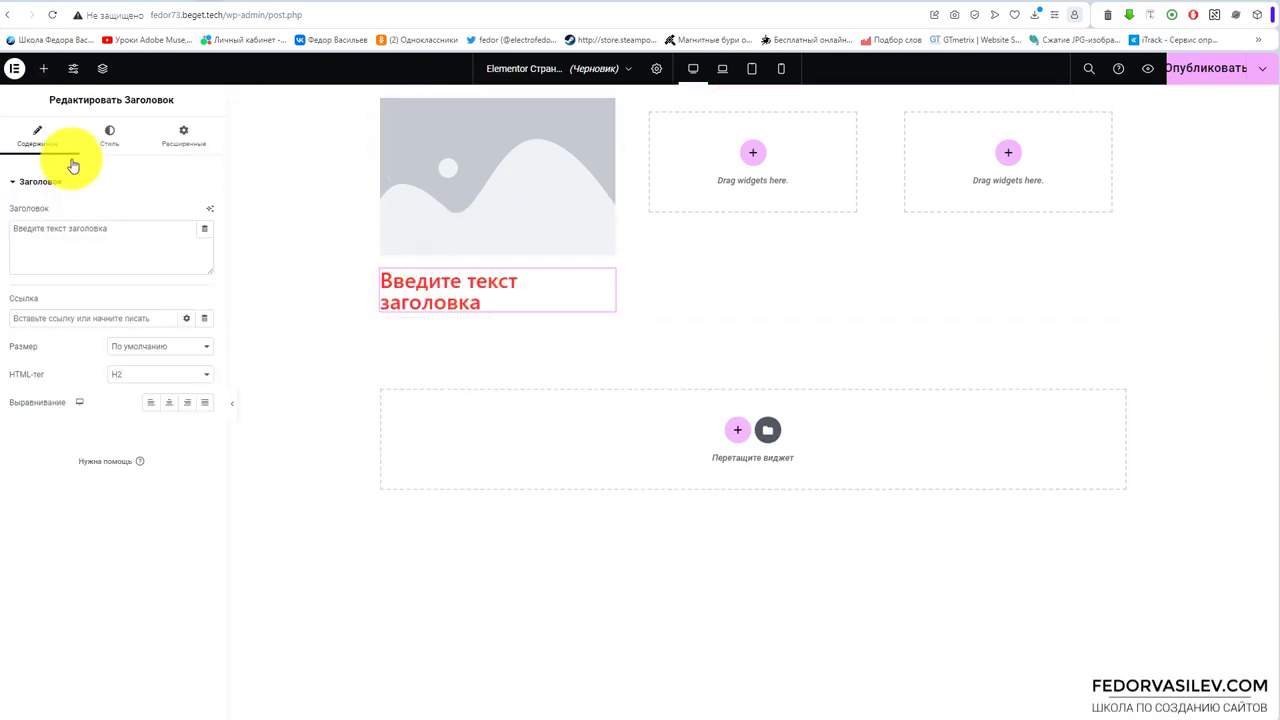
{"action": "left_click", "coordinate": [43, 68]}
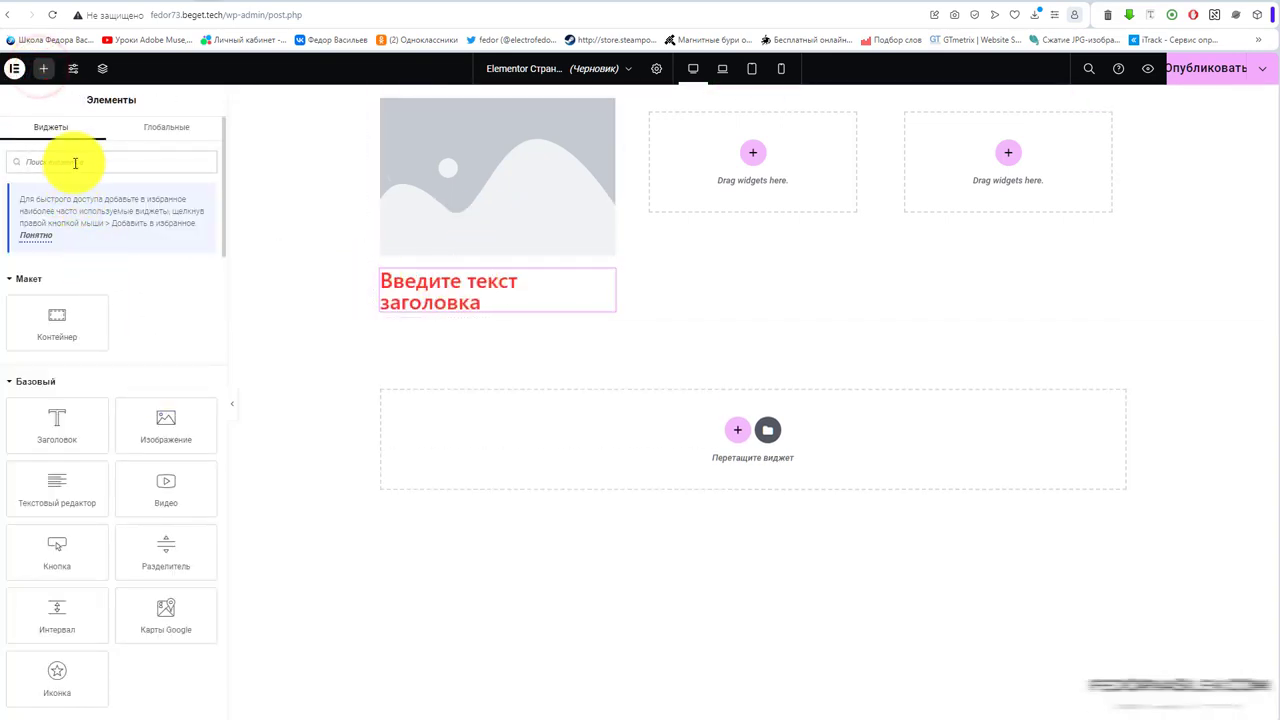
{"action": "left_click_drag", "start_coordinate": [77, 163], "coordinate": [433, 340]}
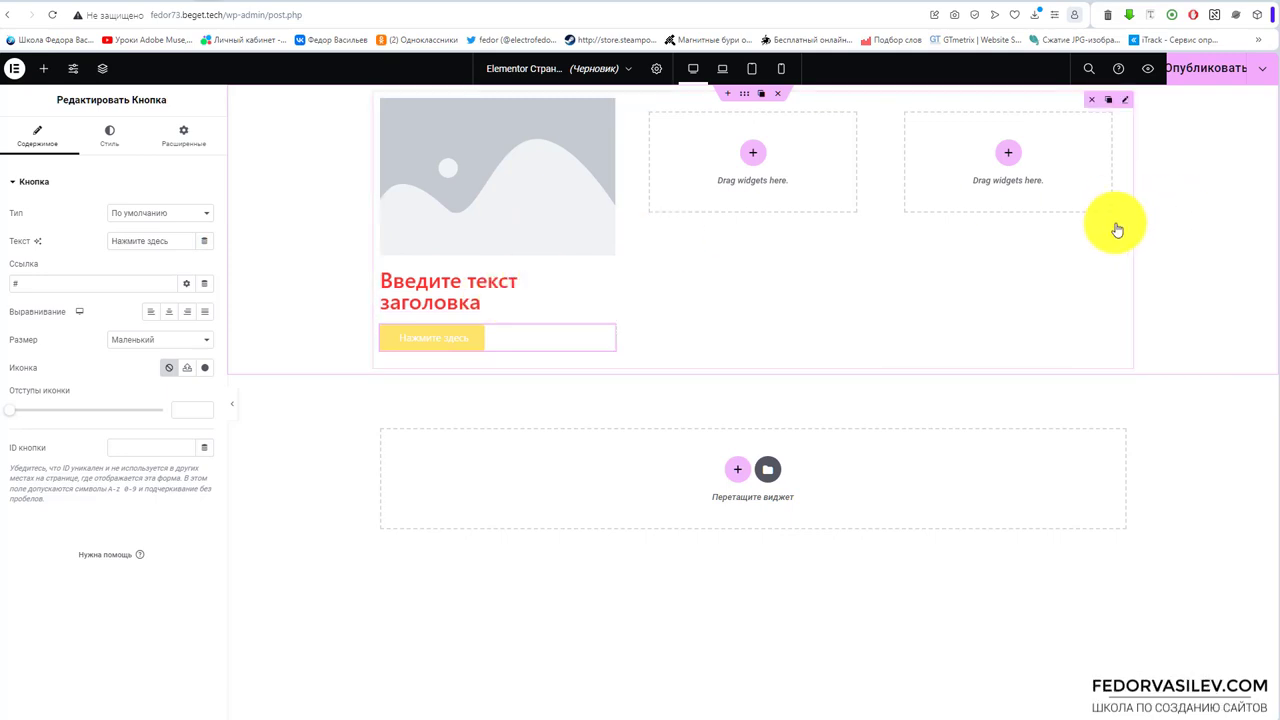
Open the carousel's settings and duplicate the third slide twice to make five slides
{"action": "left_click", "coordinate": [1124, 100]}
{"action": "left_click", "coordinate": [33, 230]}
{"action": "left_click", "coordinate": [34, 224]}
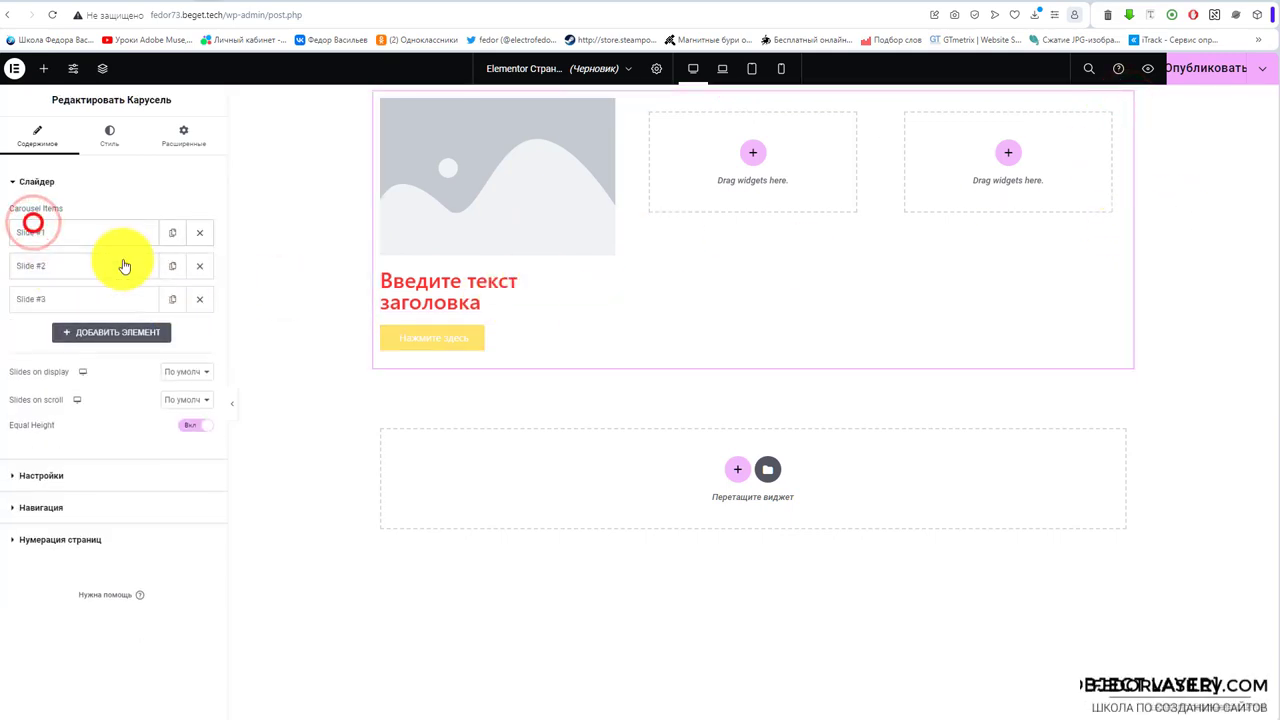
{"action": "left_click", "coordinate": [172, 298]}
{"action": "left_click", "coordinate": [172, 332]}
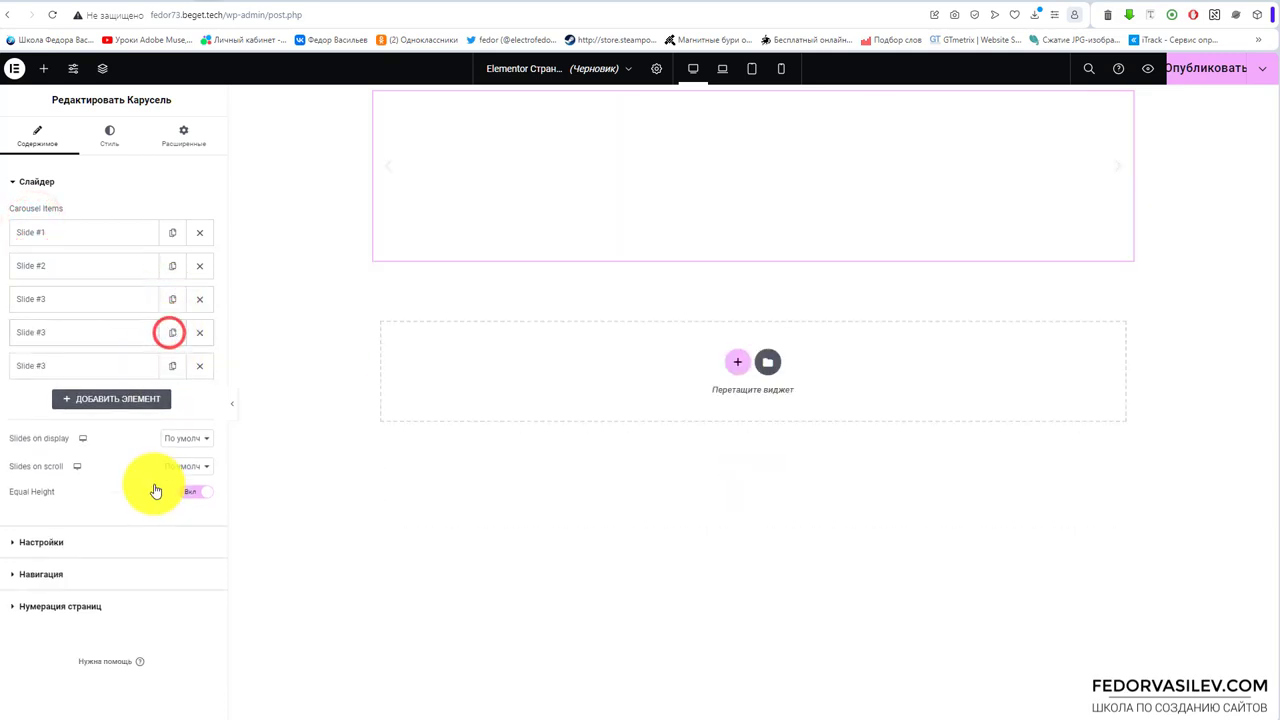
Test the carousel's forward and backward slide navigation in the desktop view and the mobile preview, and return to the desktop view
{"action": "left_click", "coordinate": [1116, 221]}
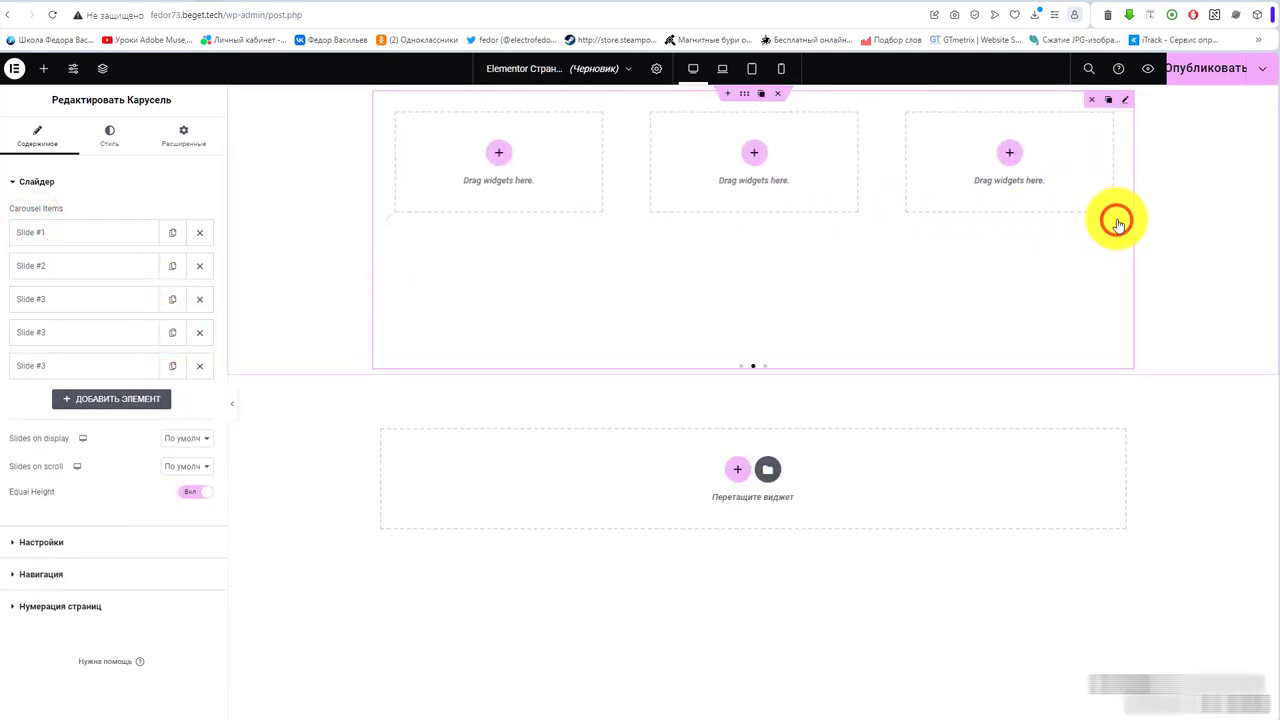
{"action": "left_click", "coordinate": [1116, 220]}
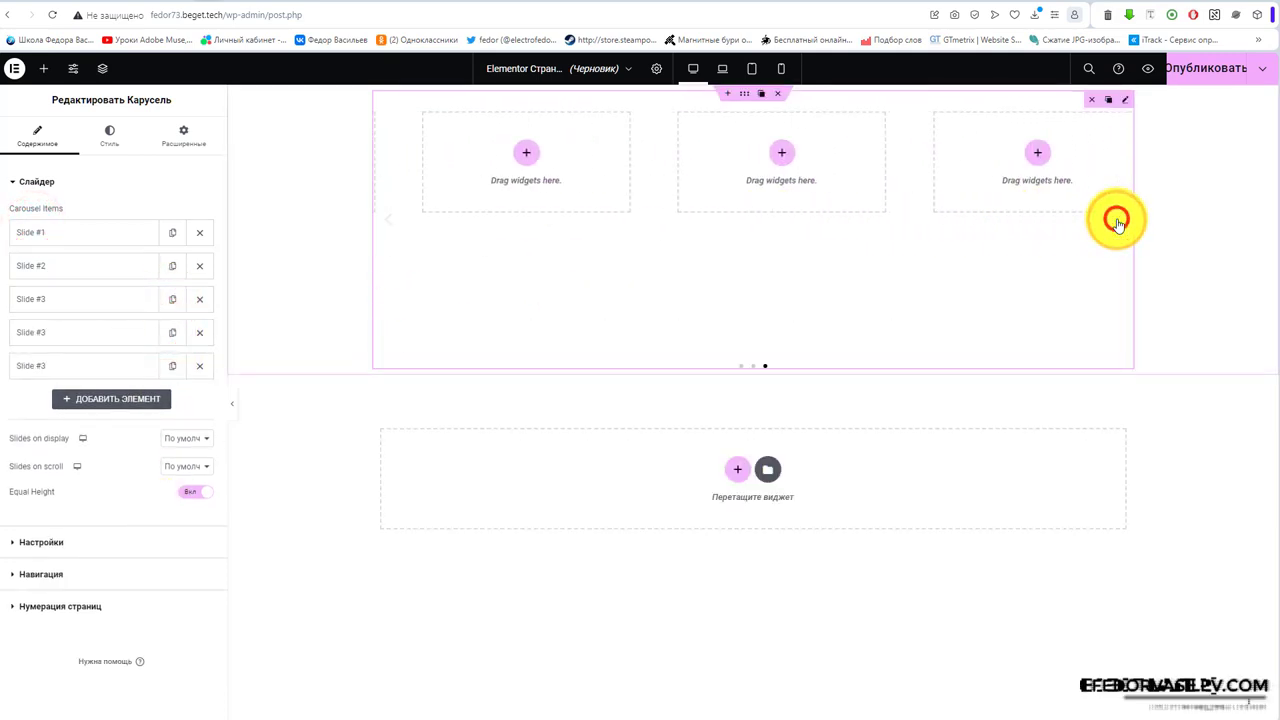
{"action": "left_click", "coordinate": [390, 222]}
{"action": "left_click", "coordinate": [390, 223]}
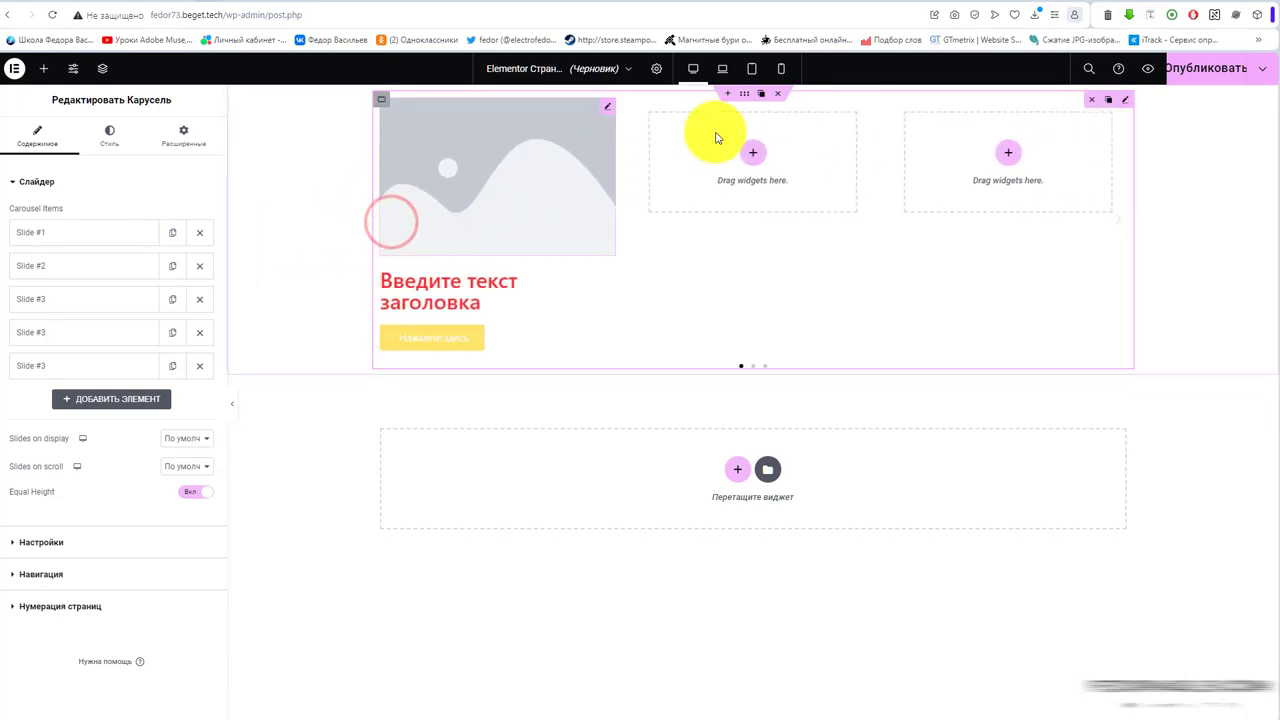
{"action": "left_click", "coordinate": [751, 68]}
{"action": "left_click", "coordinate": [781, 70]}
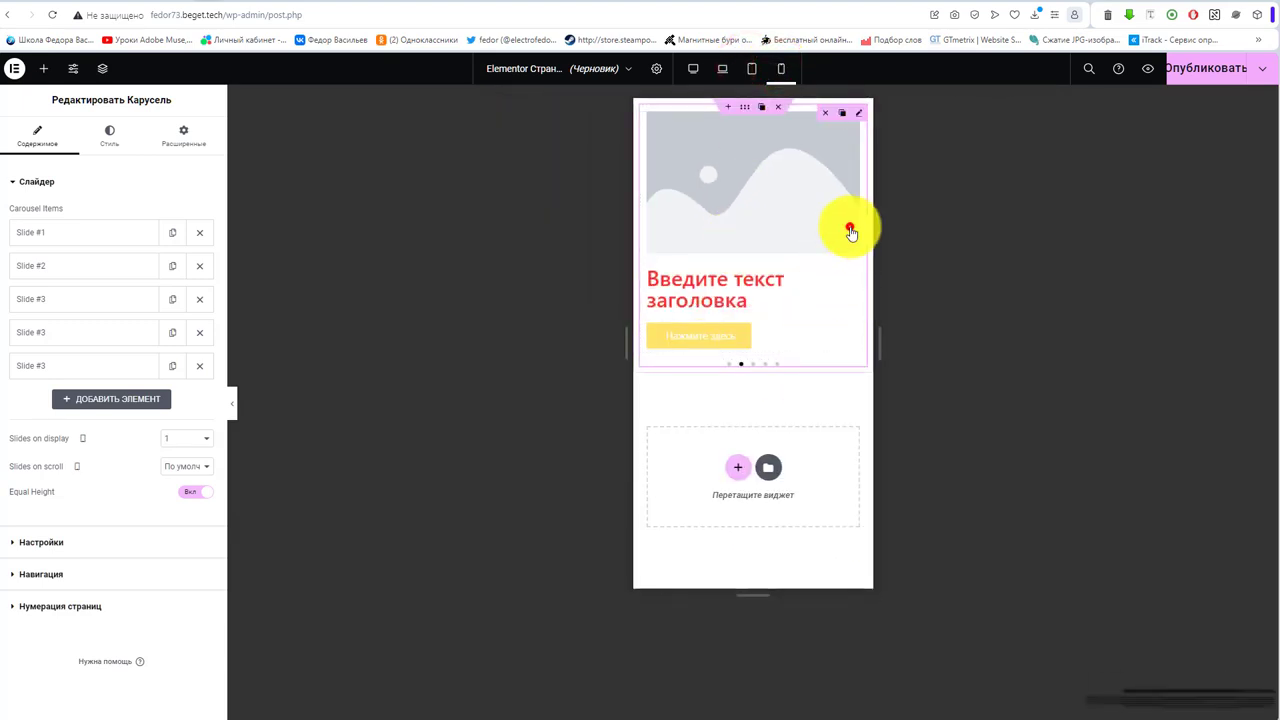
{"action": "left_click", "coordinate": [850, 230]}
{"action": "left_click", "coordinate": [658, 230]}
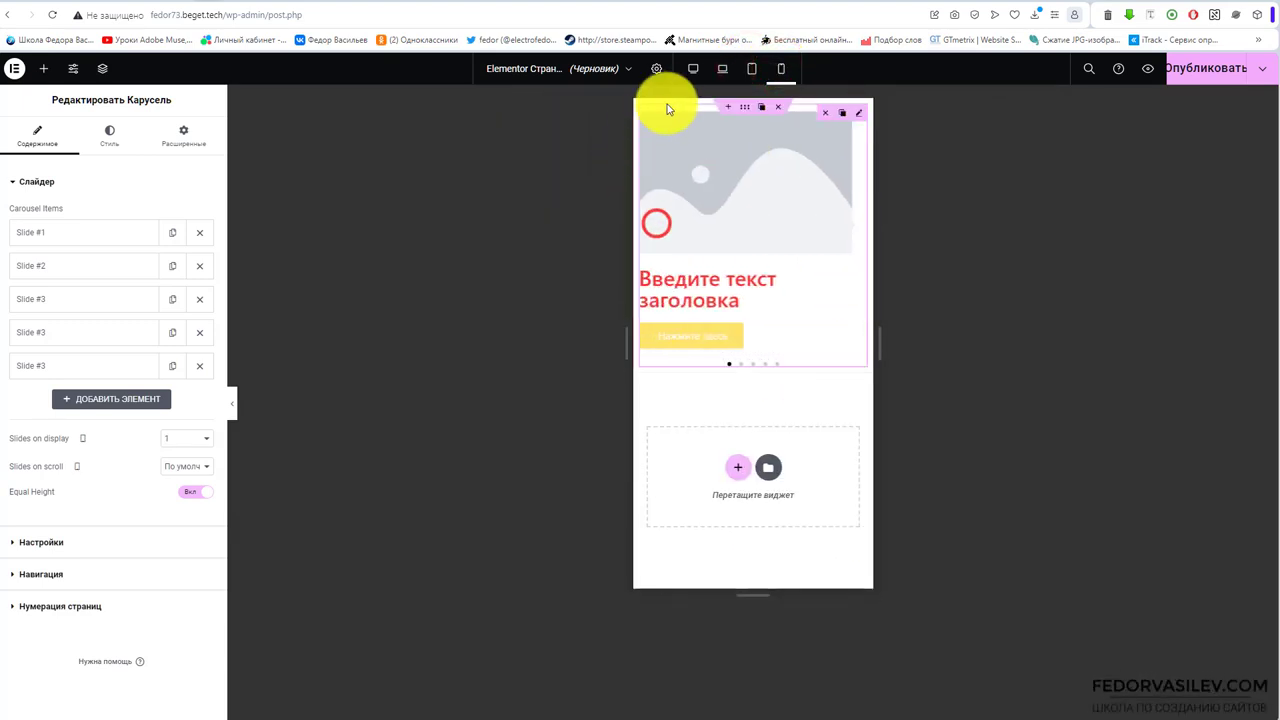
{"action": "left_click", "coordinate": [693, 68]}
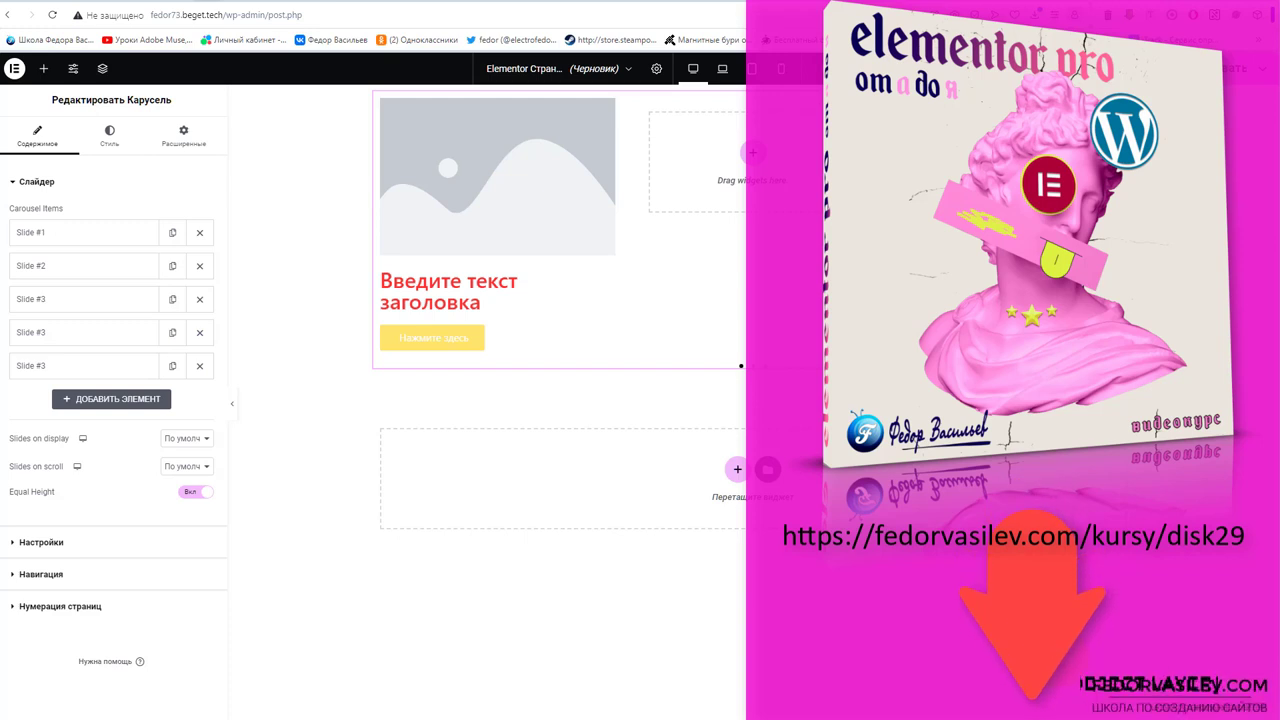
Set the Первый system colour to green #38D82F in the site's global colours
{"action": "left_click", "coordinate": [71, 71]}
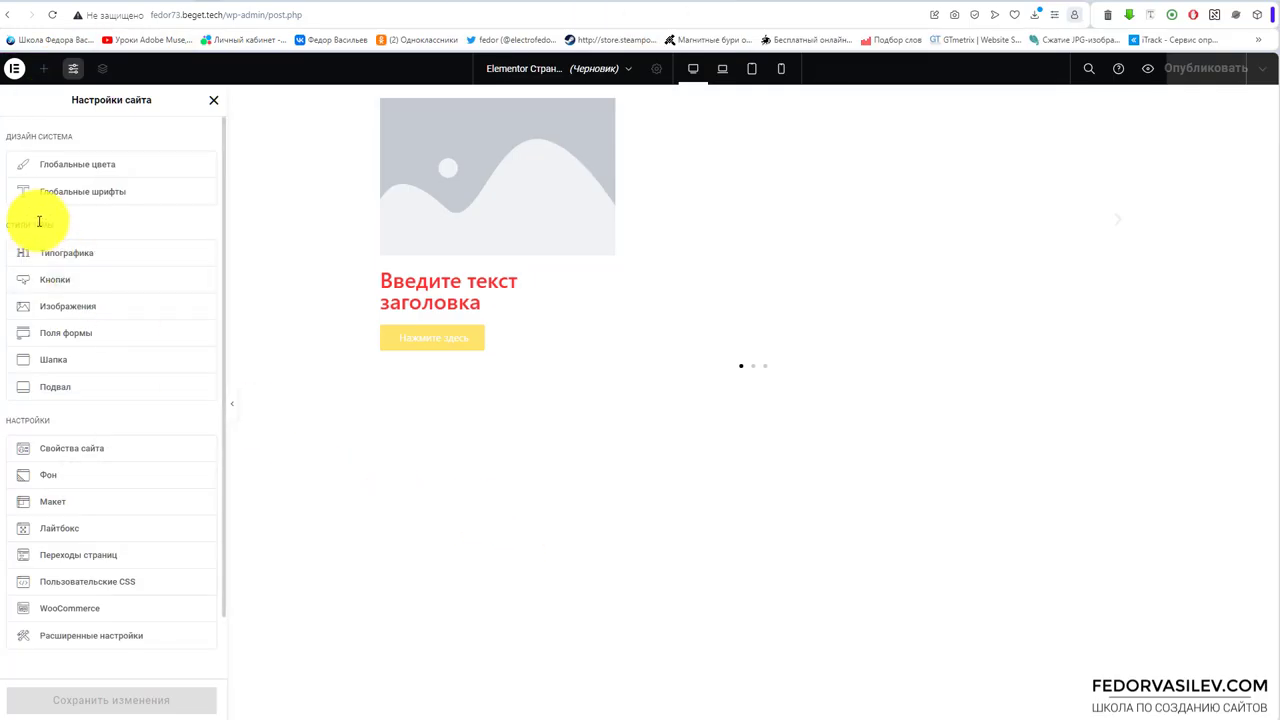
{"action": "left_click", "coordinate": [71, 166]}
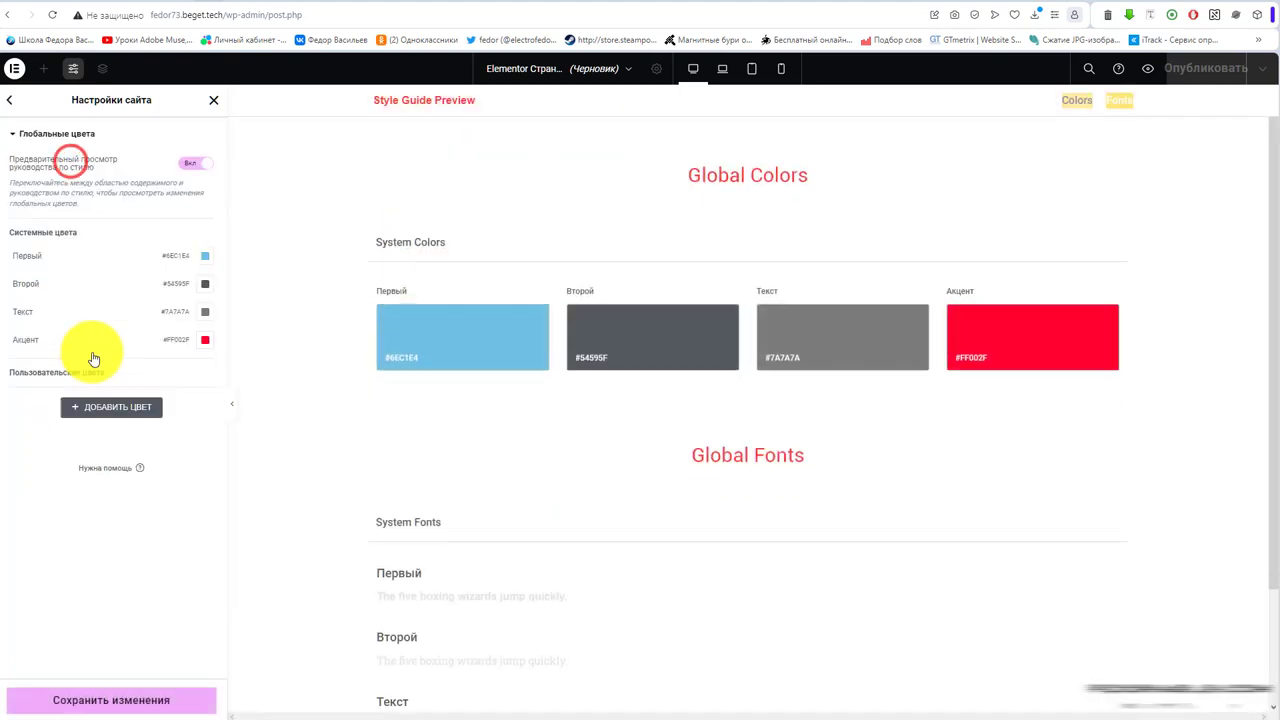
{"action": "left_click", "coordinate": [491, 323]}
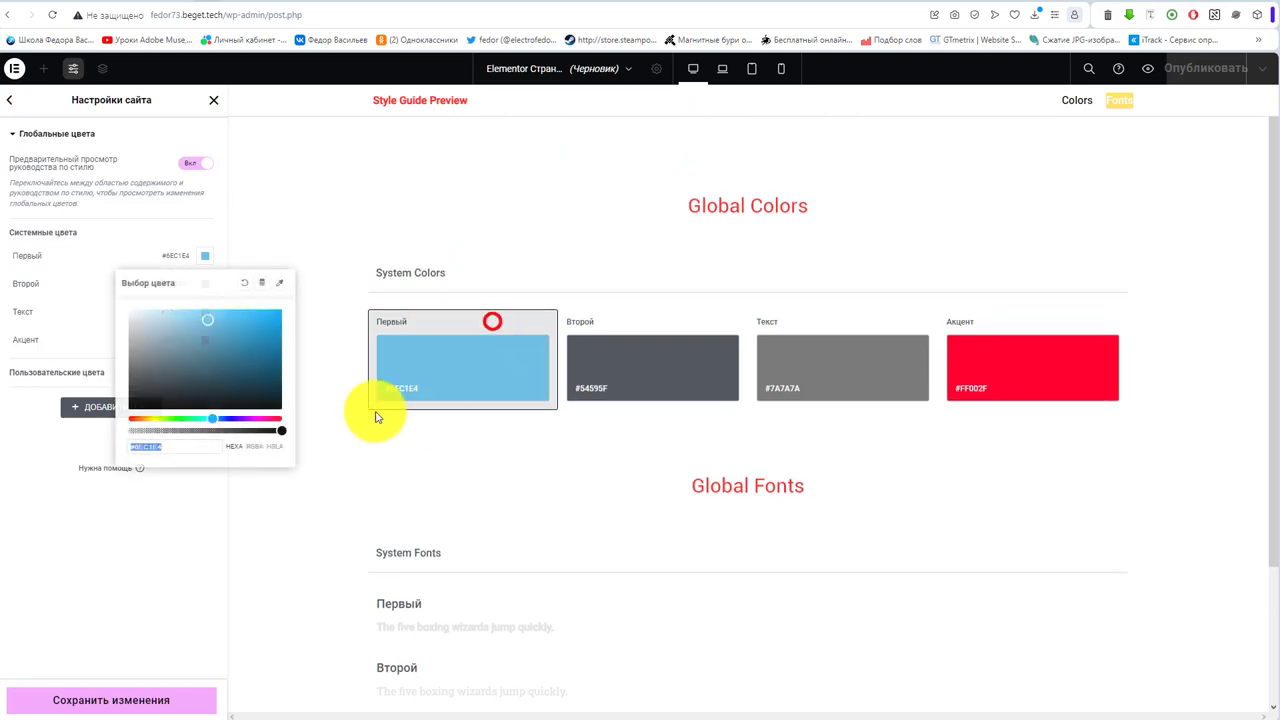
{"action": "left_click", "coordinate": [230, 362]}
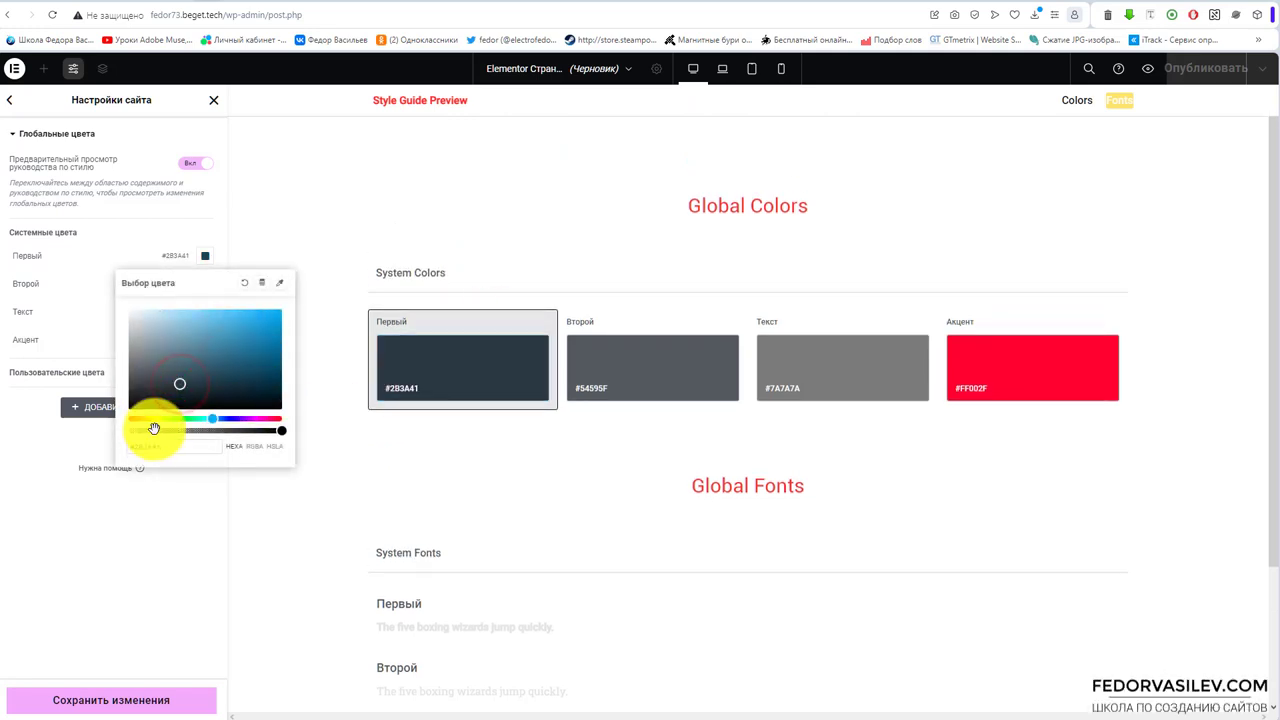
{"action": "left_click", "coordinate": [311, 346]}
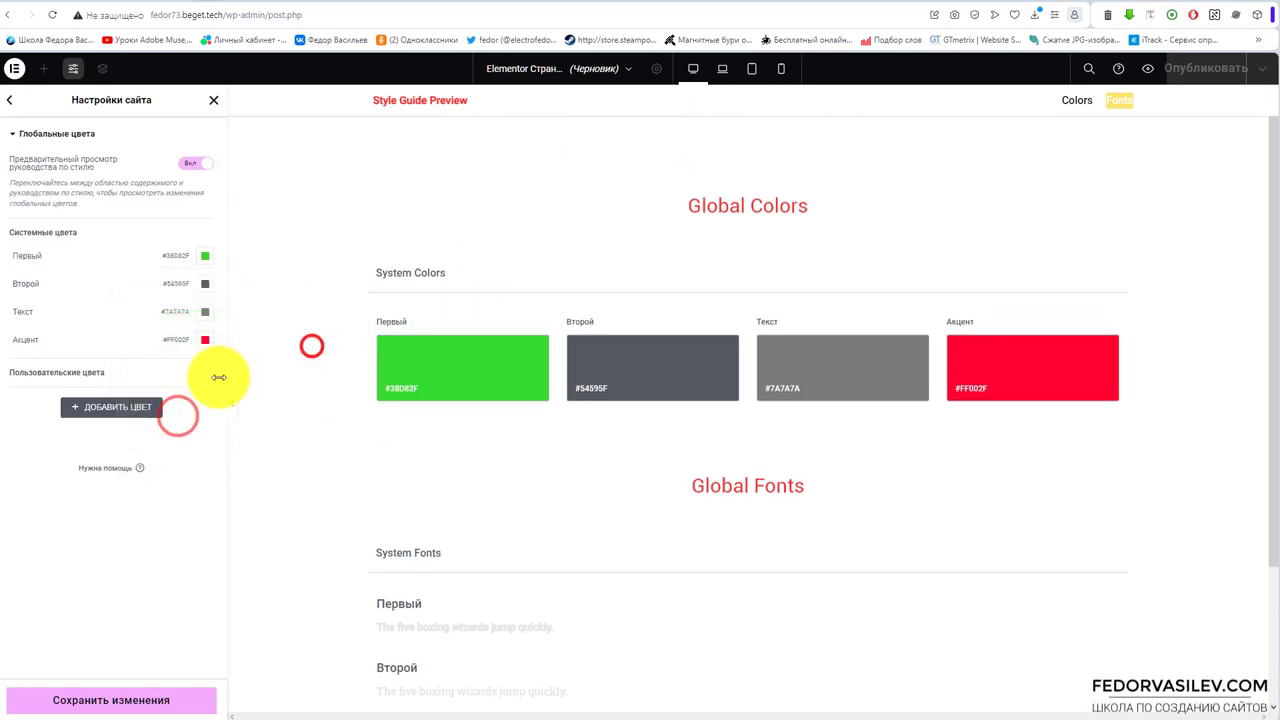
Add two custom global colours and set Новый элемент #1 to red #E60C0C
{"action": "left_click", "coordinate": [104, 407]}
{"action": "left_click", "coordinate": [100, 433]}
{"action": "left_click", "coordinate": [432, 560]}
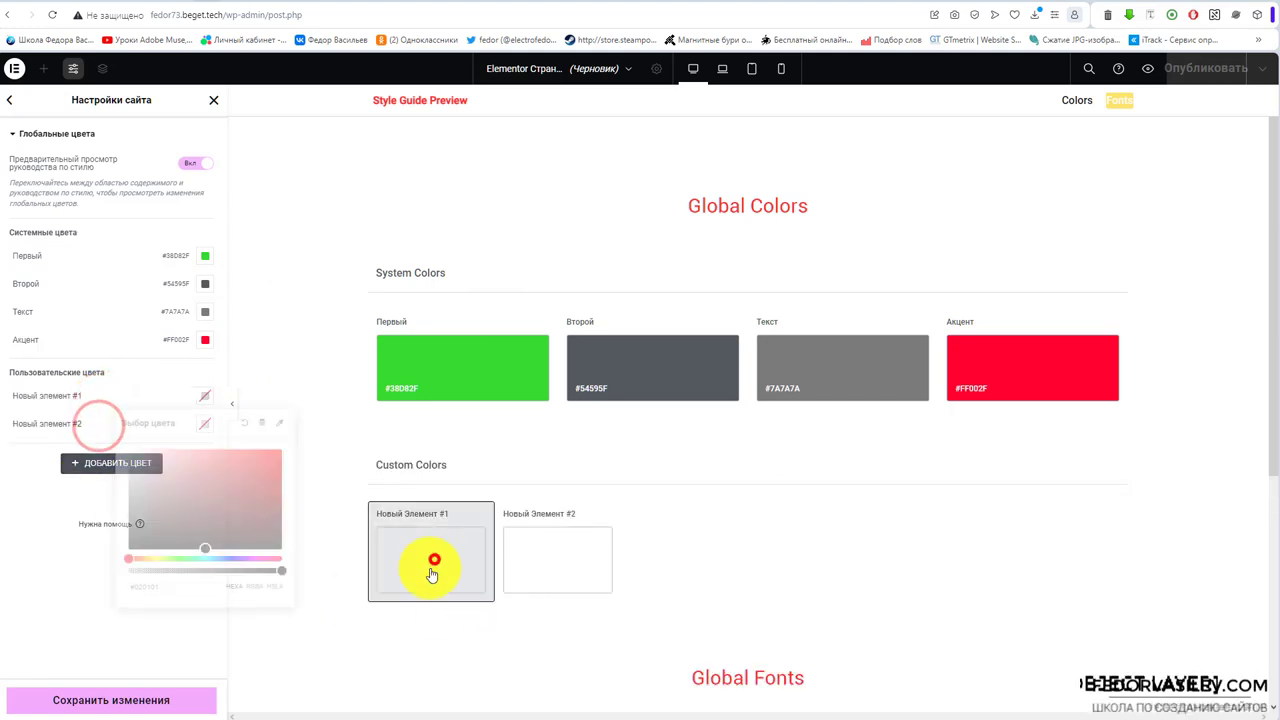
{"action": "left_click_drag", "start_coordinate": [240, 523], "coordinate": [273, 459]}
{"action": "left_click", "coordinate": [375, 475]}
{"action": "scroll", "coordinate": [368, 400], "scroll_direction": "up", "scroll_amount": 3}
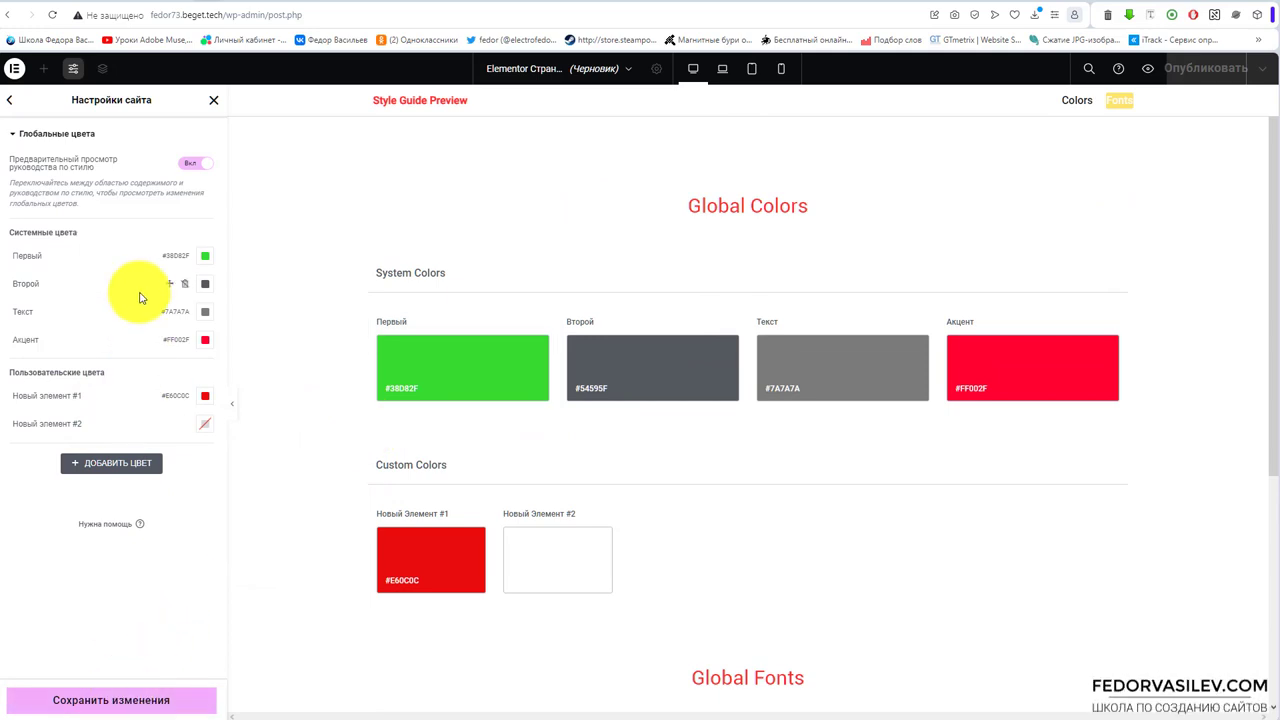
Set the size of the Первый system font to 32 px from the style guide preview
{"action": "scroll", "coordinate": [543, 294], "scroll_direction": "down", "scroll_amount": 3}
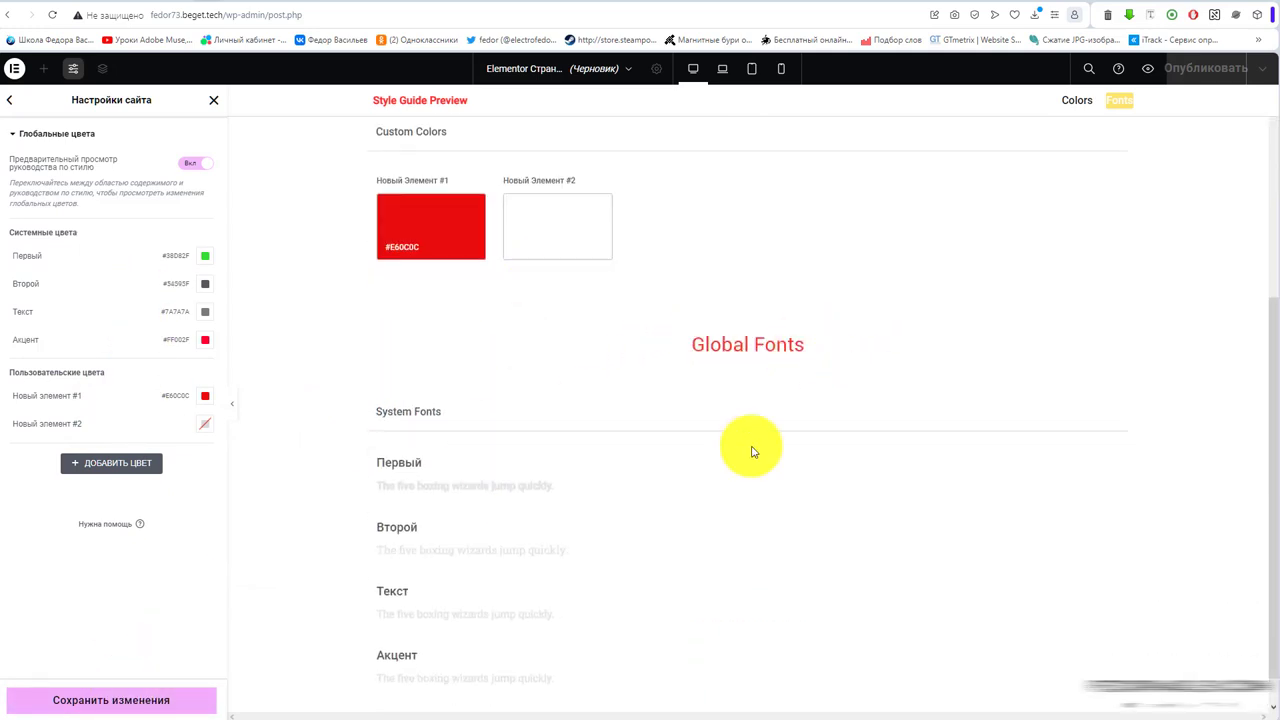
{"action": "scroll", "coordinate": [474, 440], "scroll_direction": "down", "scroll_amount": 1}
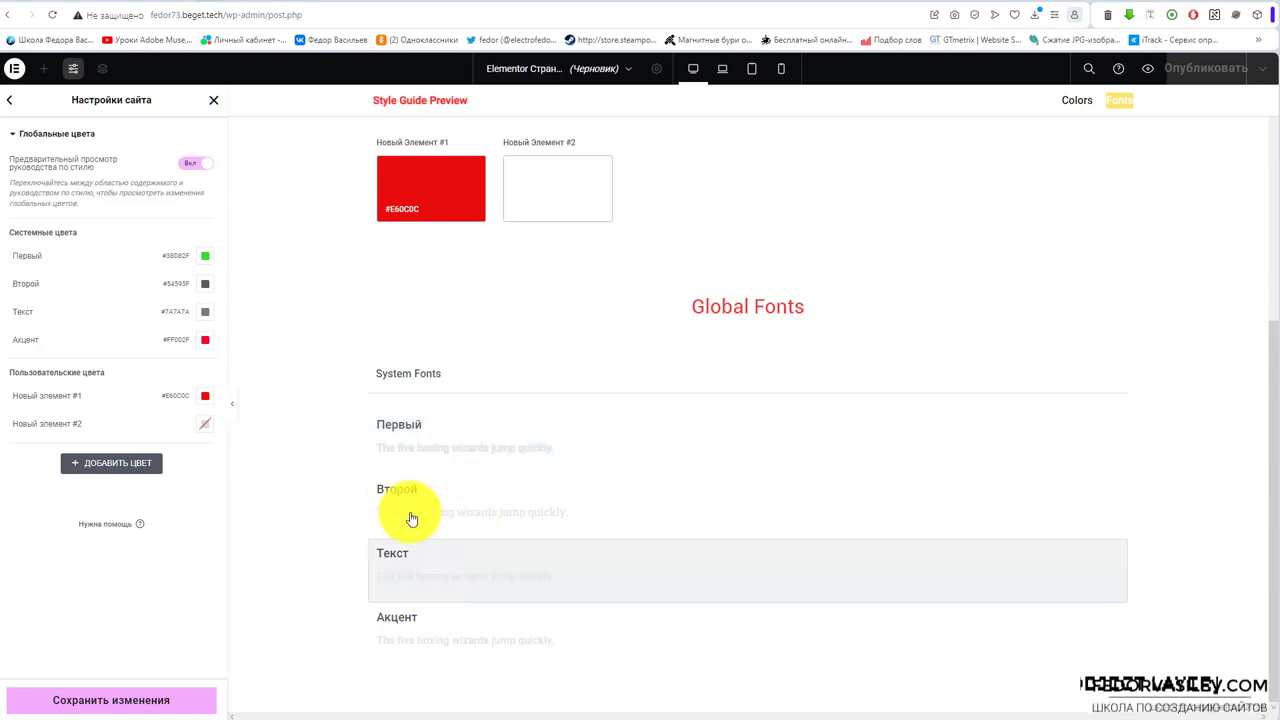
{"action": "left_click", "coordinate": [408, 455]}
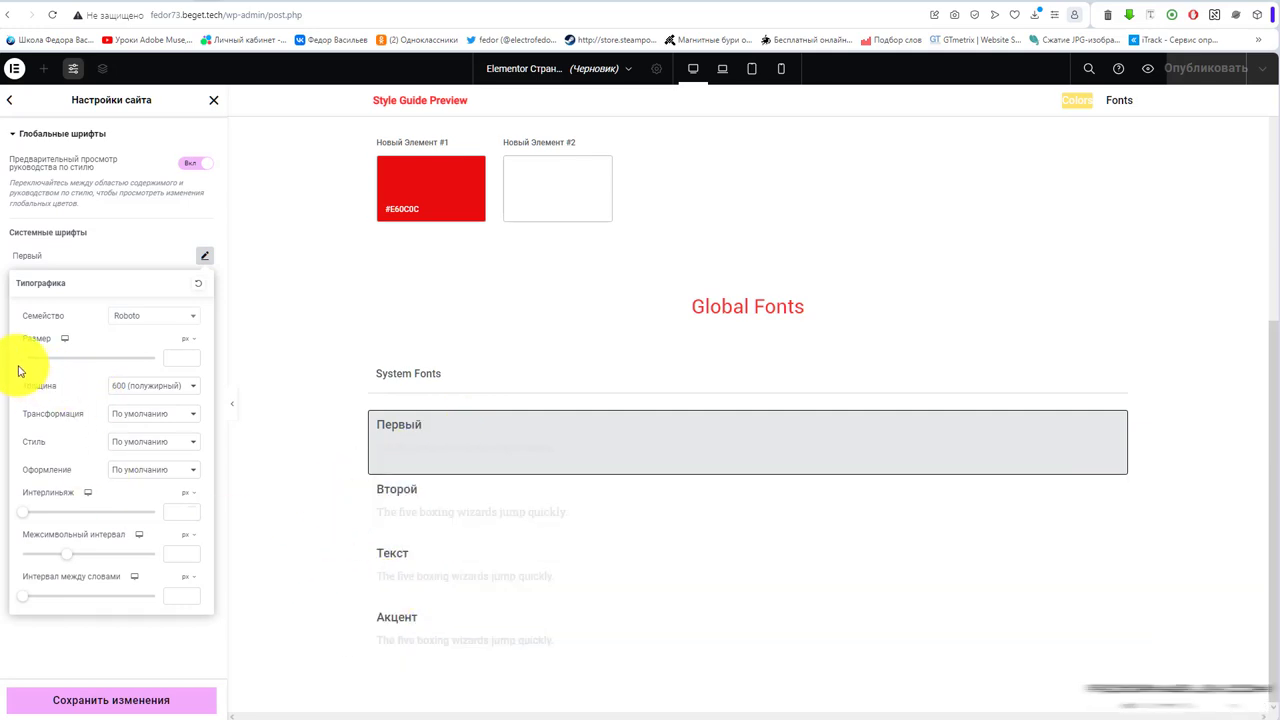
{"action": "left_click_drag", "start_coordinate": [27, 364], "coordinate": [44, 366]}
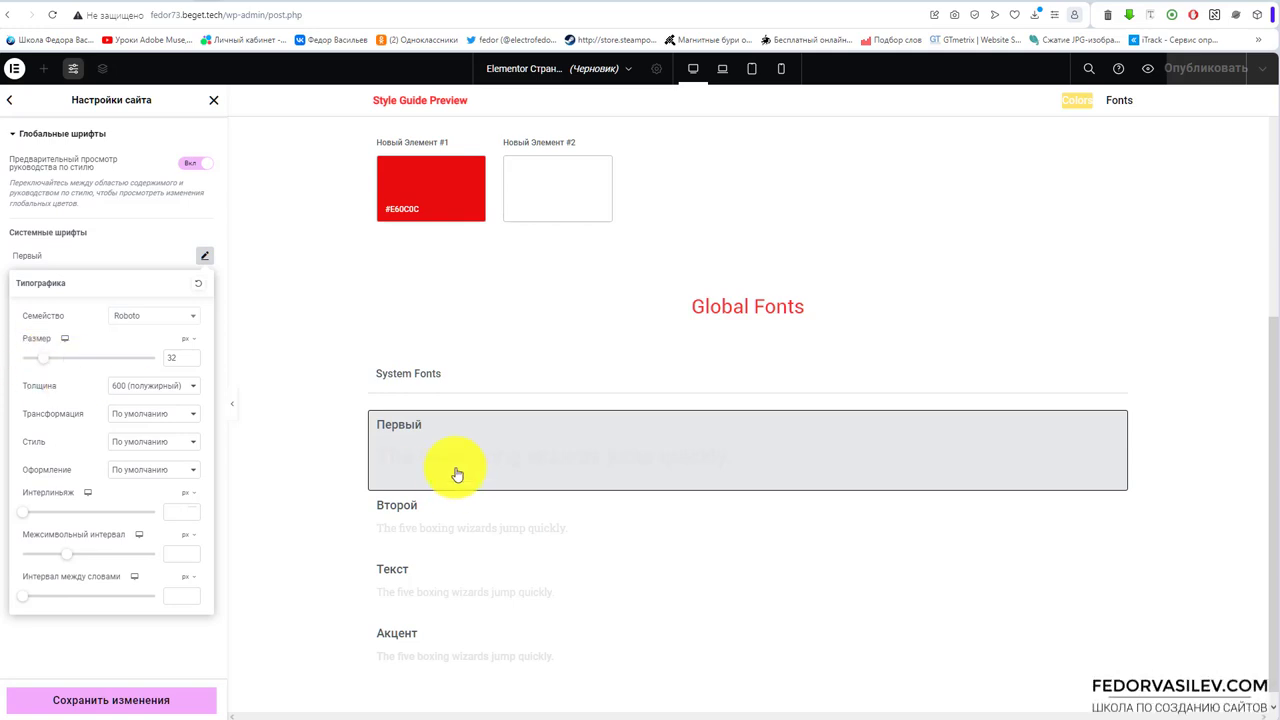
Examine the typography settings of the Второй, Текст and Акцент system fonts and review the global colours and fonts in the style guide preview
{"action": "left_click", "coordinate": [394, 515]}
{"action": "left_click", "coordinate": [411, 580]}
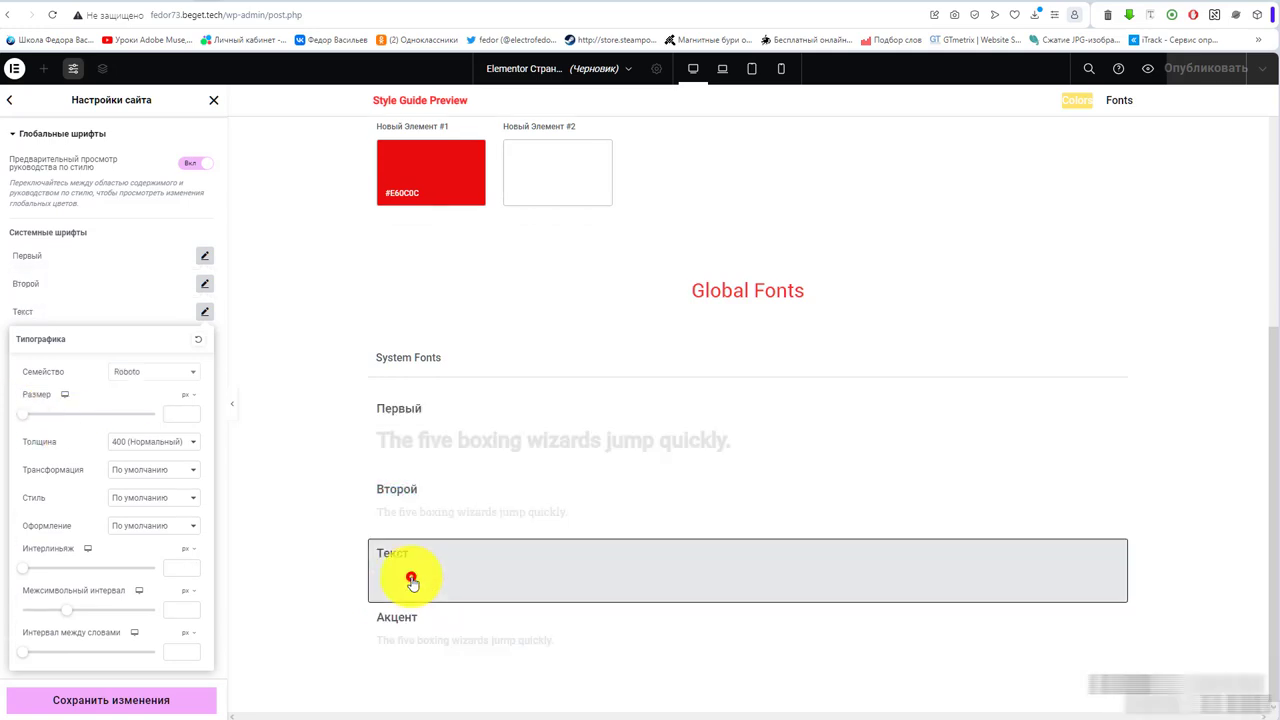
{"action": "left_click", "coordinate": [420, 623]}
{"action": "left_click", "coordinate": [130, 321]}
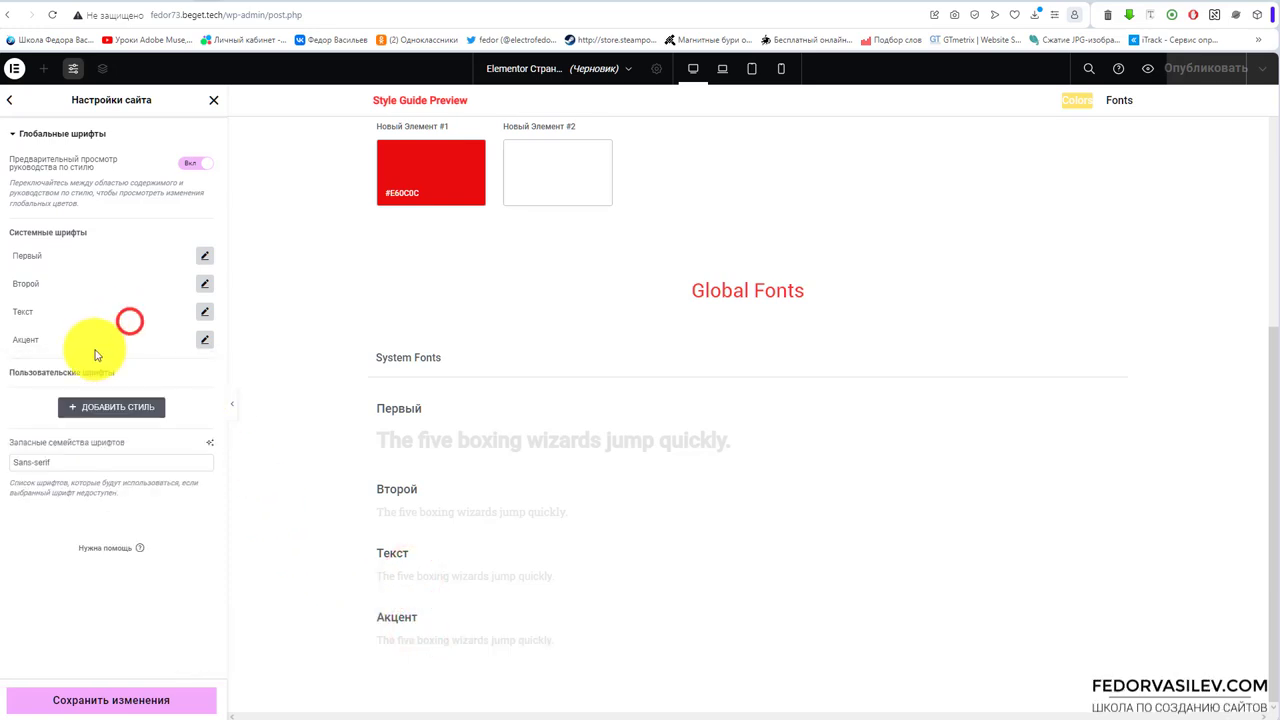
{"action": "scroll", "coordinate": [406, 509], "scroll_direction": "up", "scroll_amount": 4}
{"action": "scroll", "coordinate": [437, 380], "scroll_direction": "up", "scroll_amount": 1}
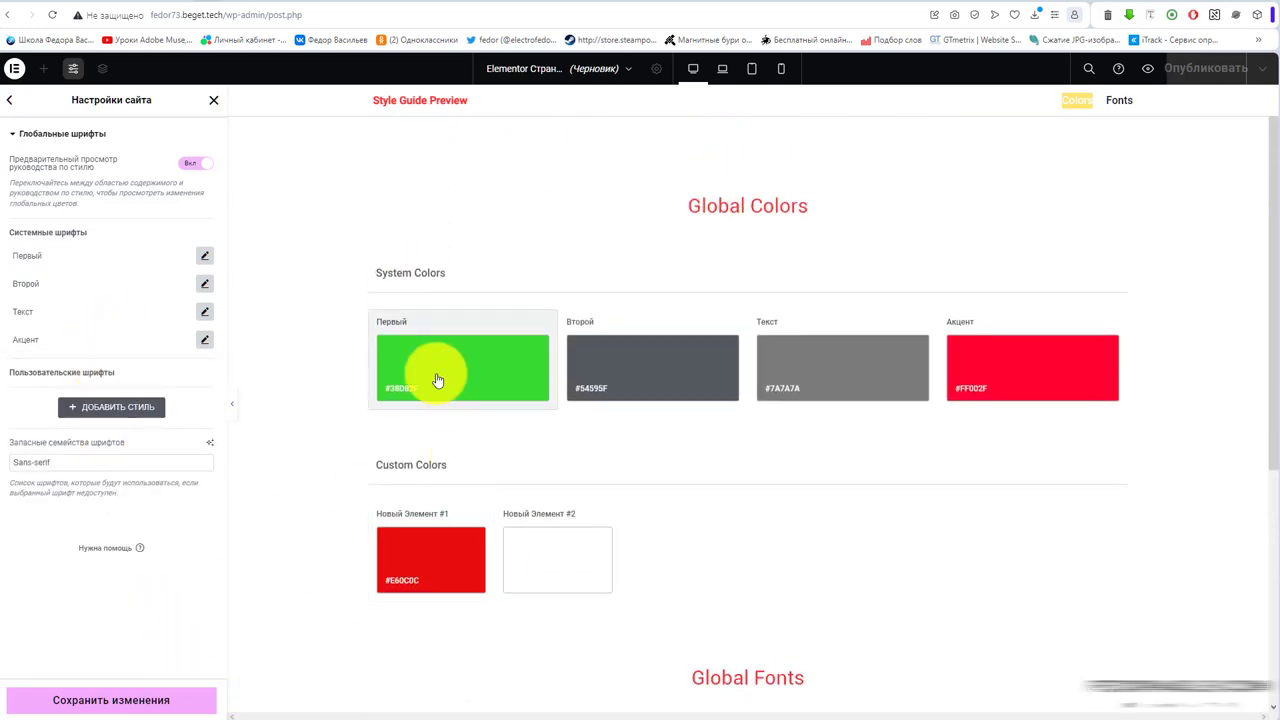
{"action": "scroll", "coordinate": [580, 388], "scroll_direction": "down", "scroll_amount": 4}
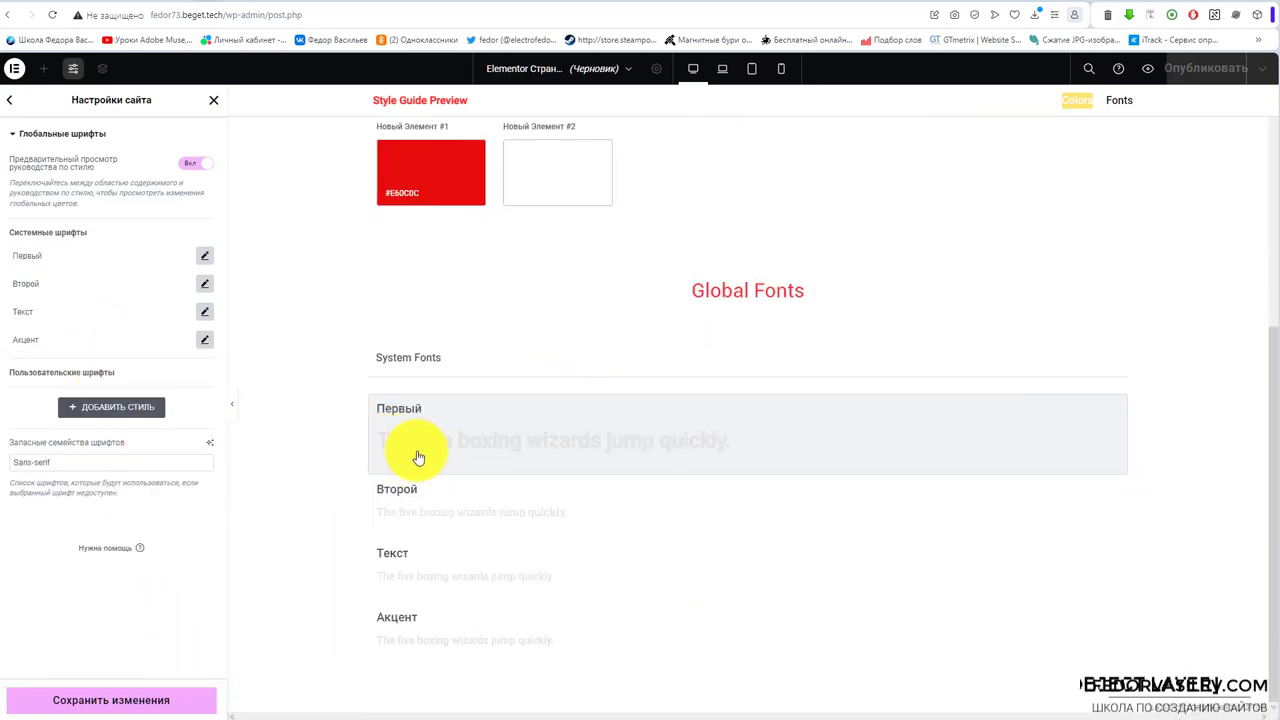
{"action": "scroll", "coordinate": [534, 614], "scroll_direction": "up", "scroll_amount": 5}
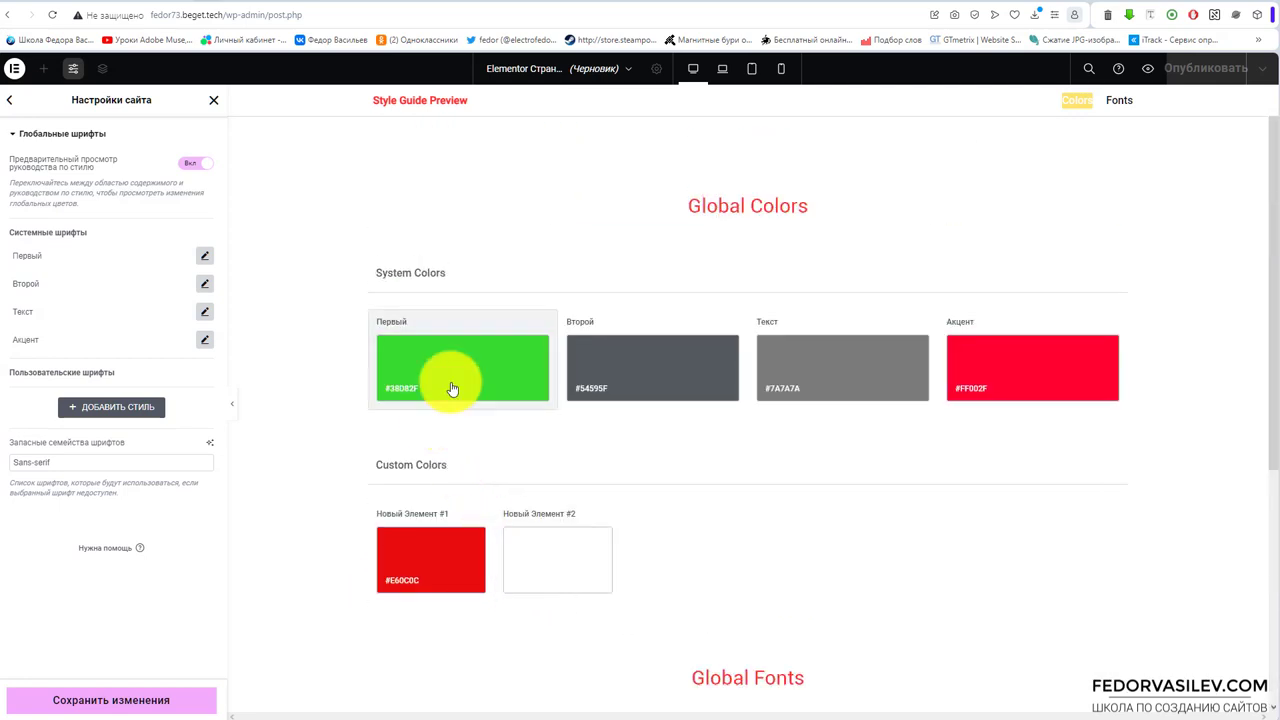